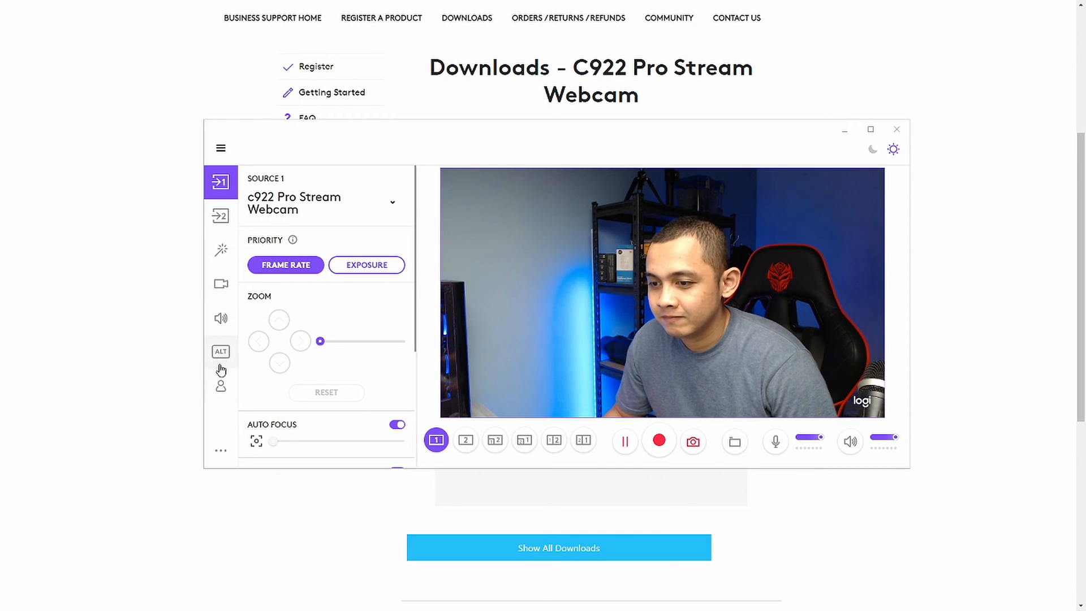
- Check for a software update in the Logitech webcam program's general settings
left_click(220, 448)
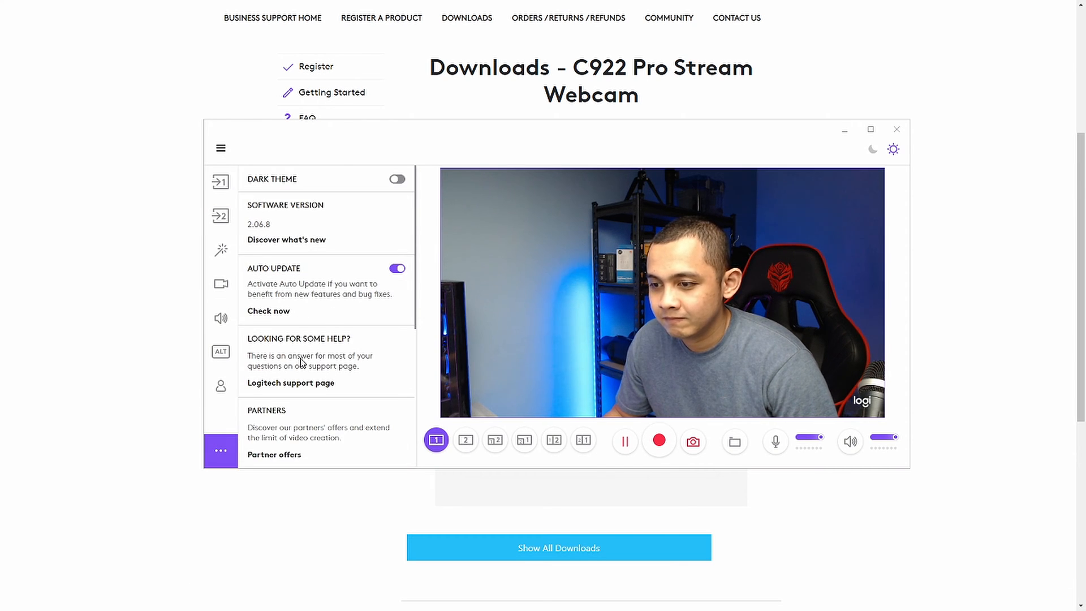
scroll(295, 331, "down", 3)
scroll(295, 330, "up", 3)
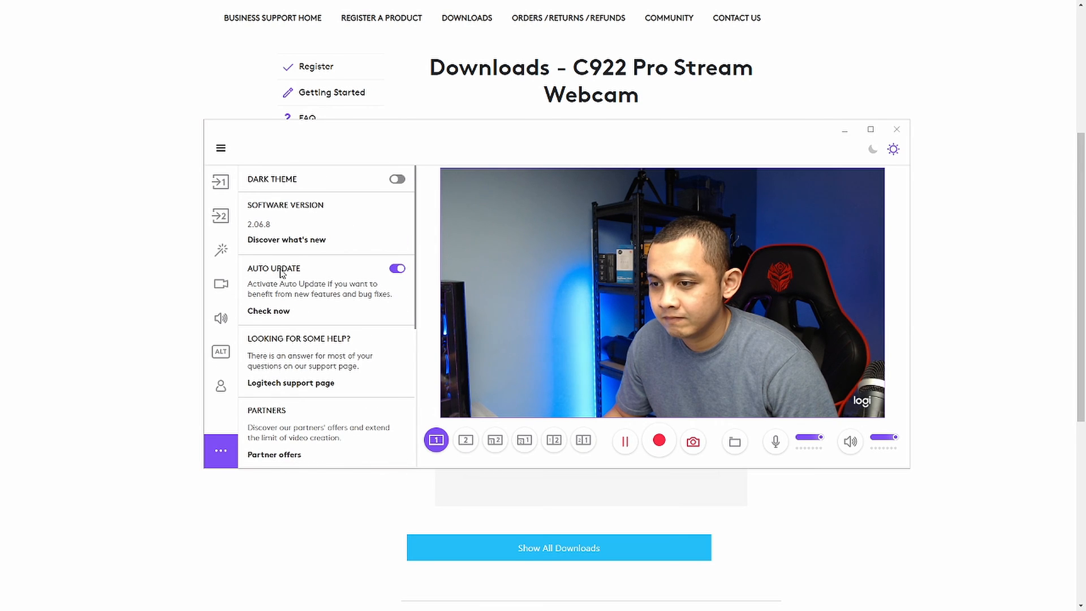
left_click(279, 312)
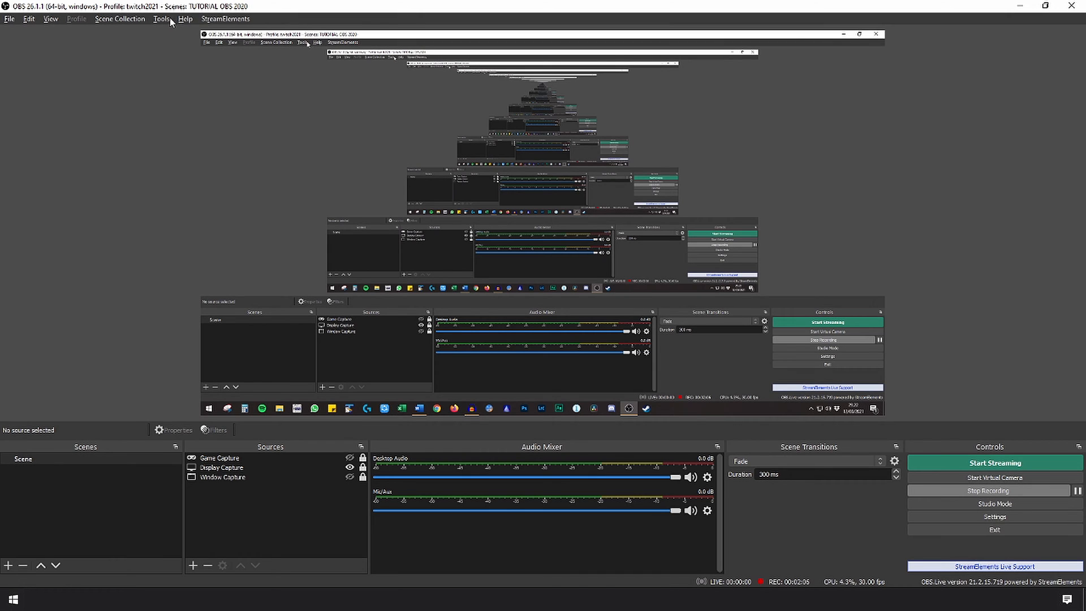
- Switch to OBS Studio, view its version in the About information, and close that window
left_click(184, 19)
left_click(209, 105)
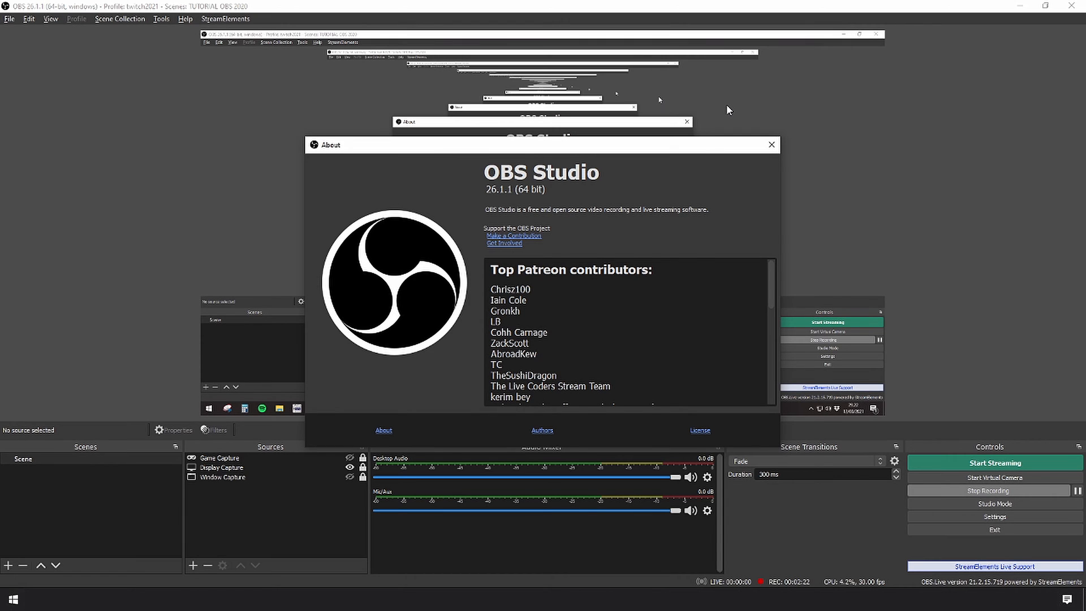
left_click(773, 144)
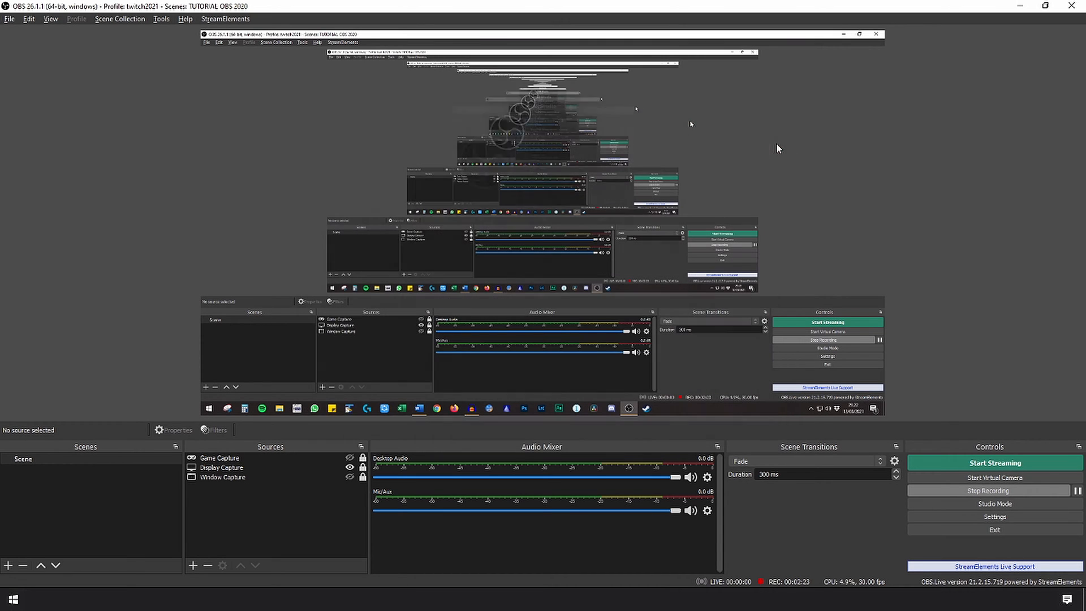
- Add a visible Video Capture Device source named Adimology with c922 Pro Stream Webcam as its device
left_click(193, 565)
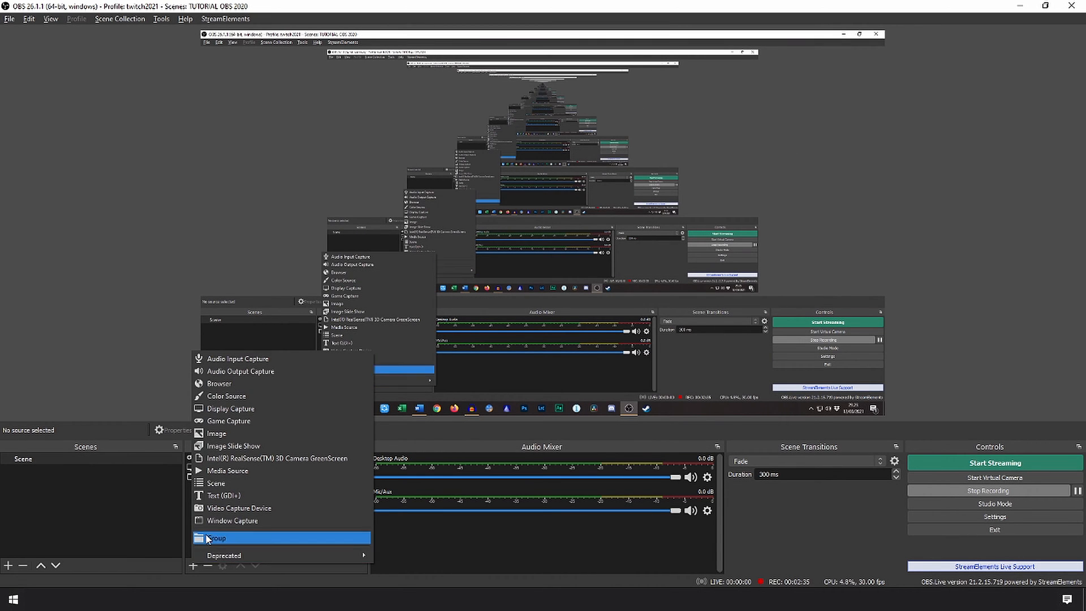
left_click(223, 510)
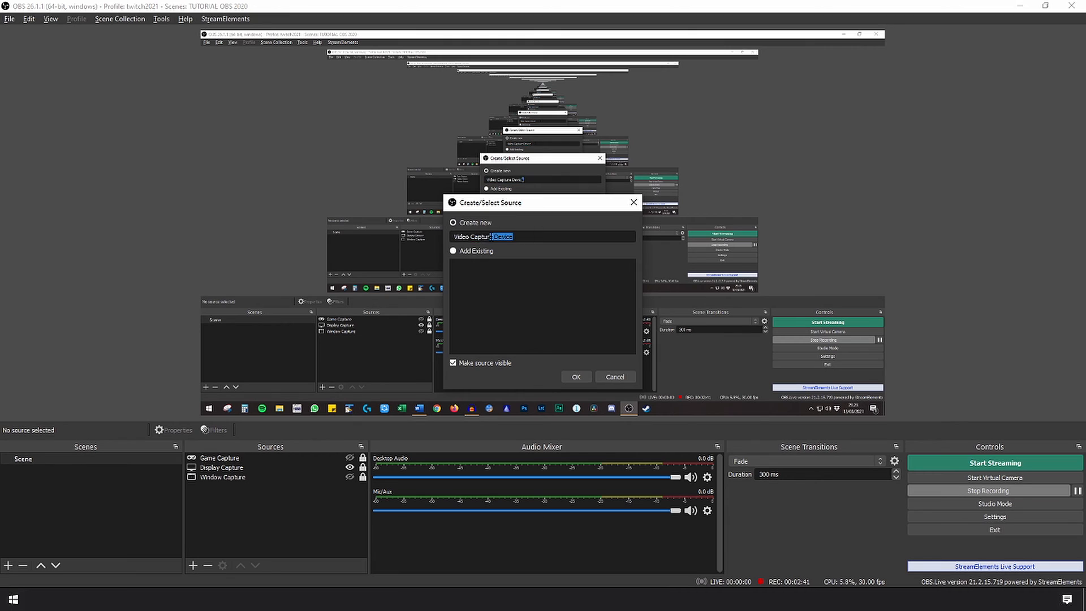
type("J")
left_click(454, 363)
left_click(575, 375)
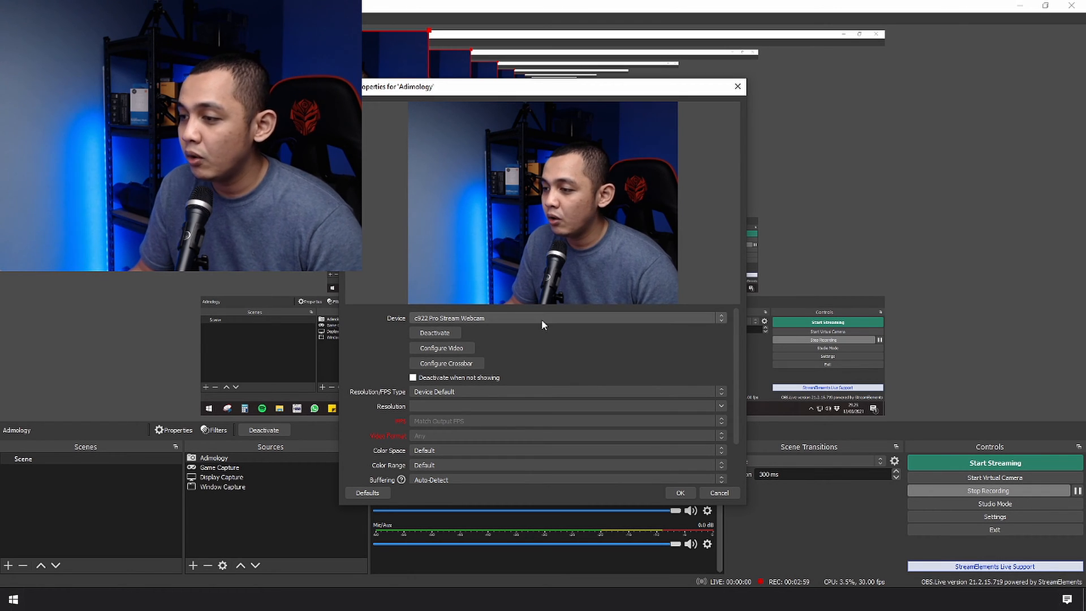
left_click(452, 317)
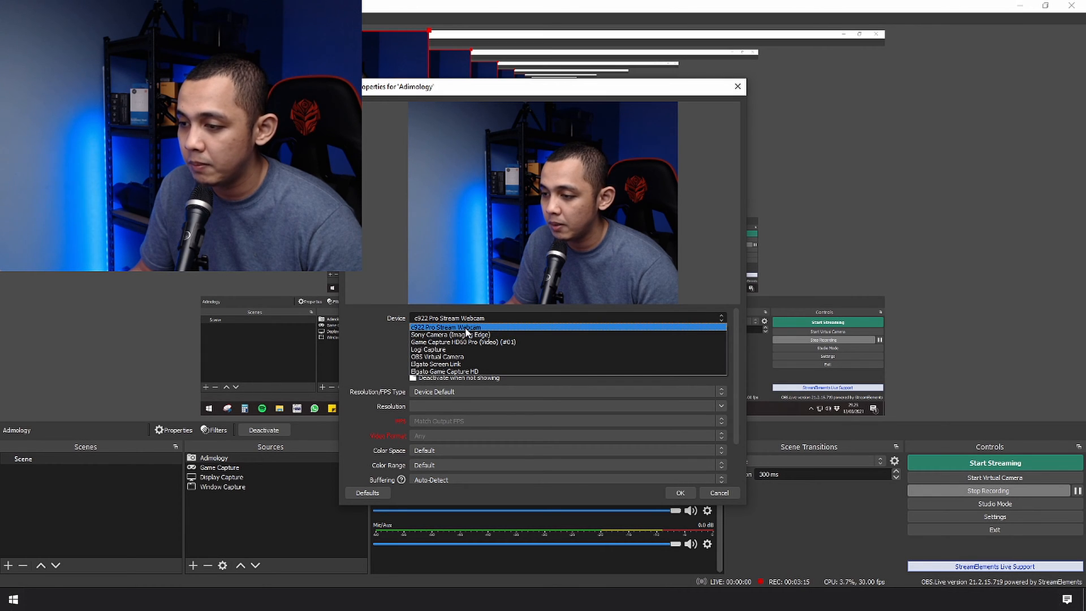
left_click(499, 327)
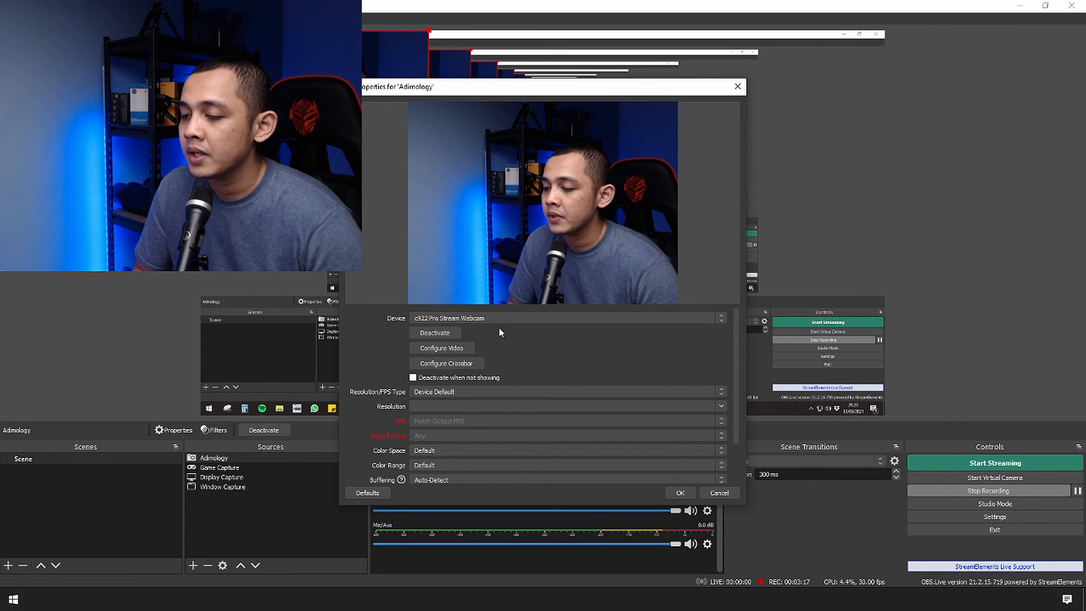
- Deactivate the webcam in the source properties and activate it again
left_click(448, 332)
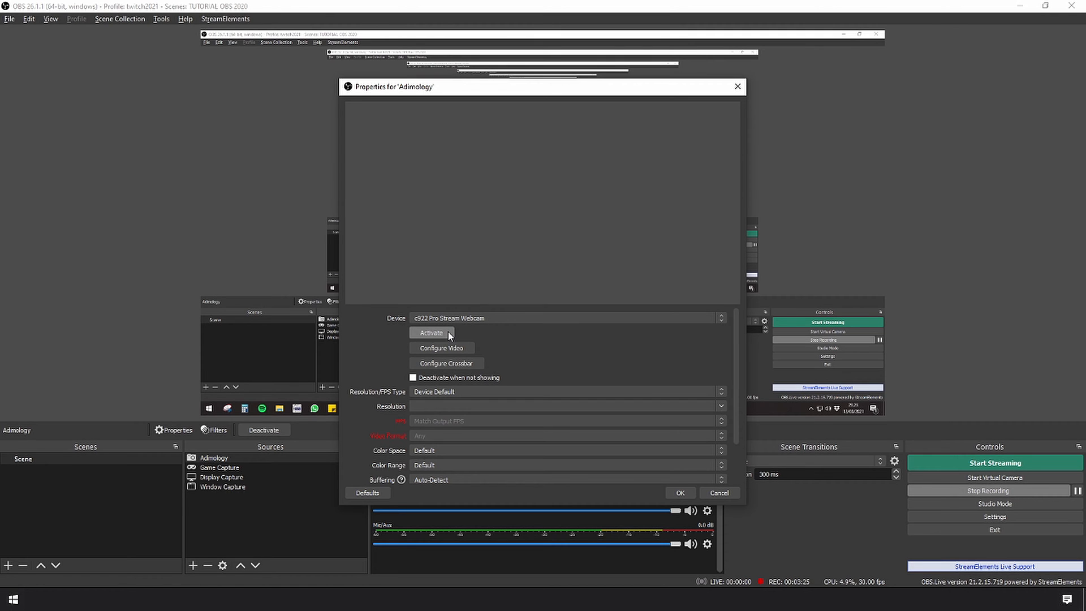
left_click(448, 331)
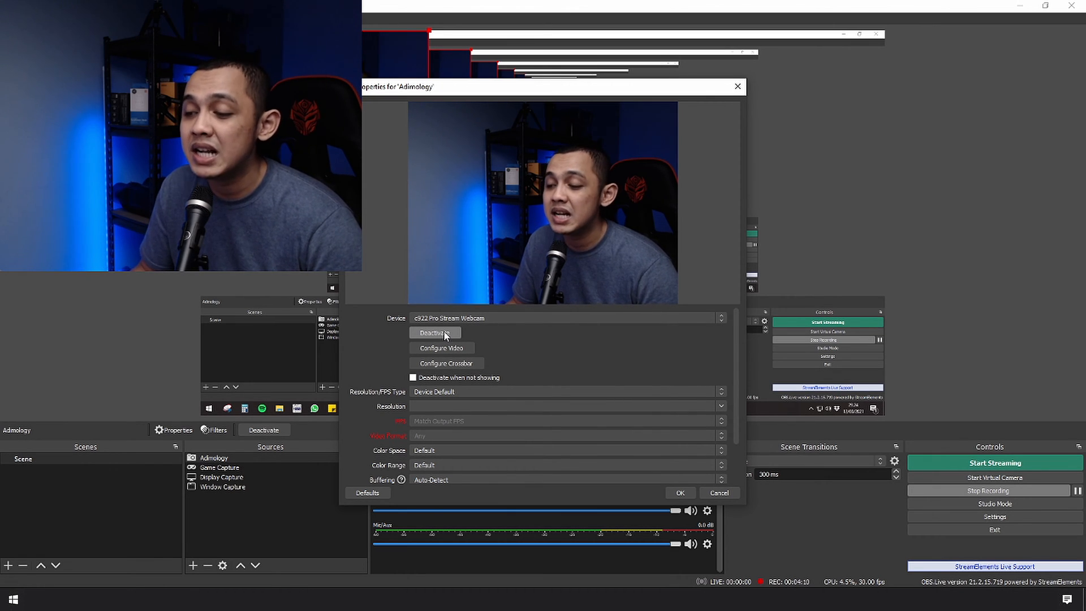
left_click(444, 332)
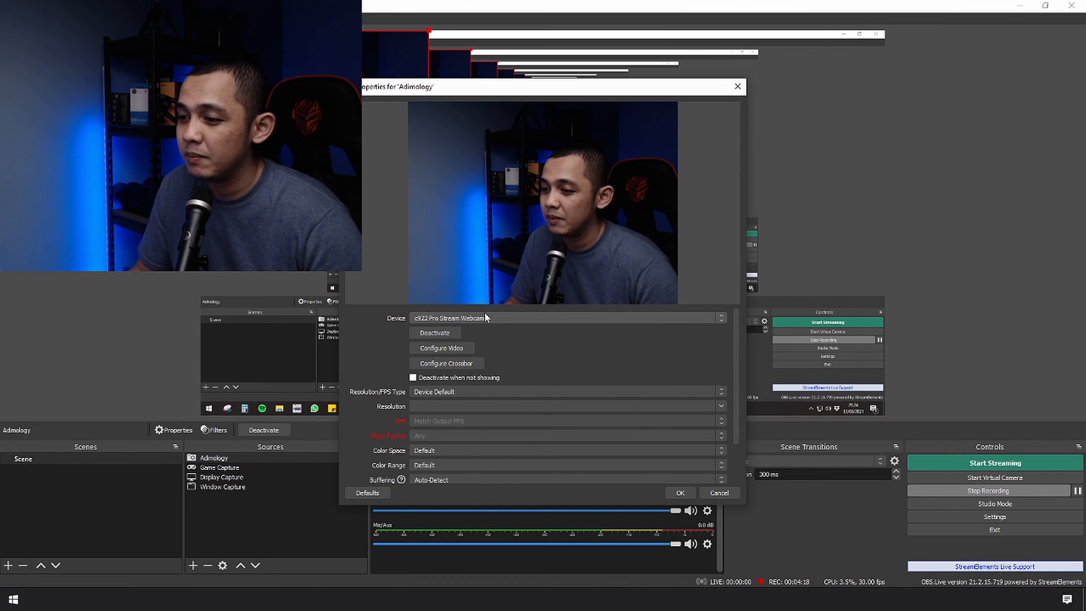
- Open the webcam's video configuration and show its camera control settings
left_click(462, 348)
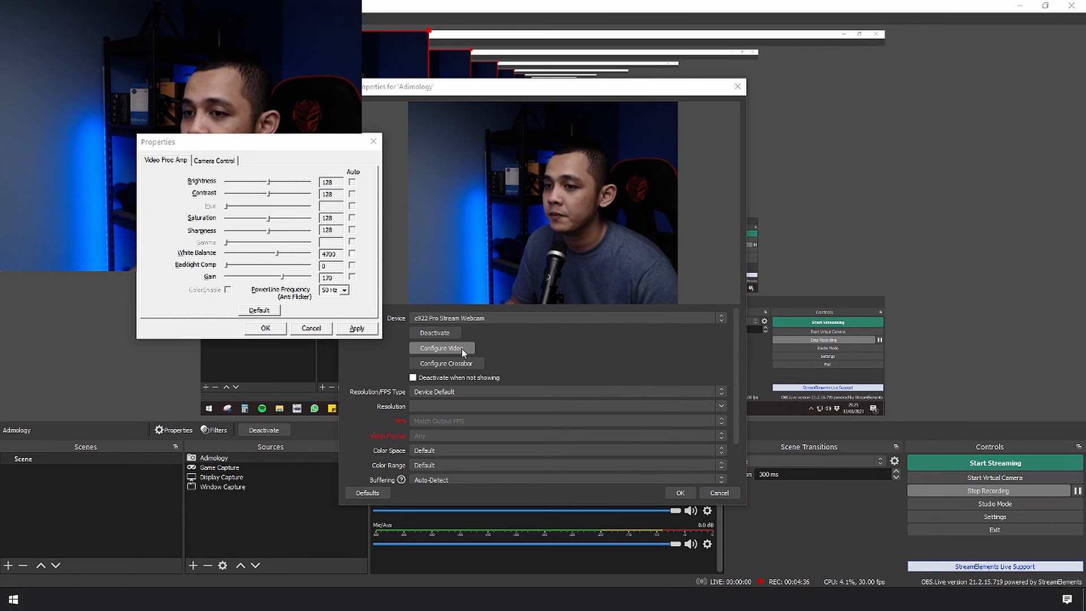
left_click(180, 162)
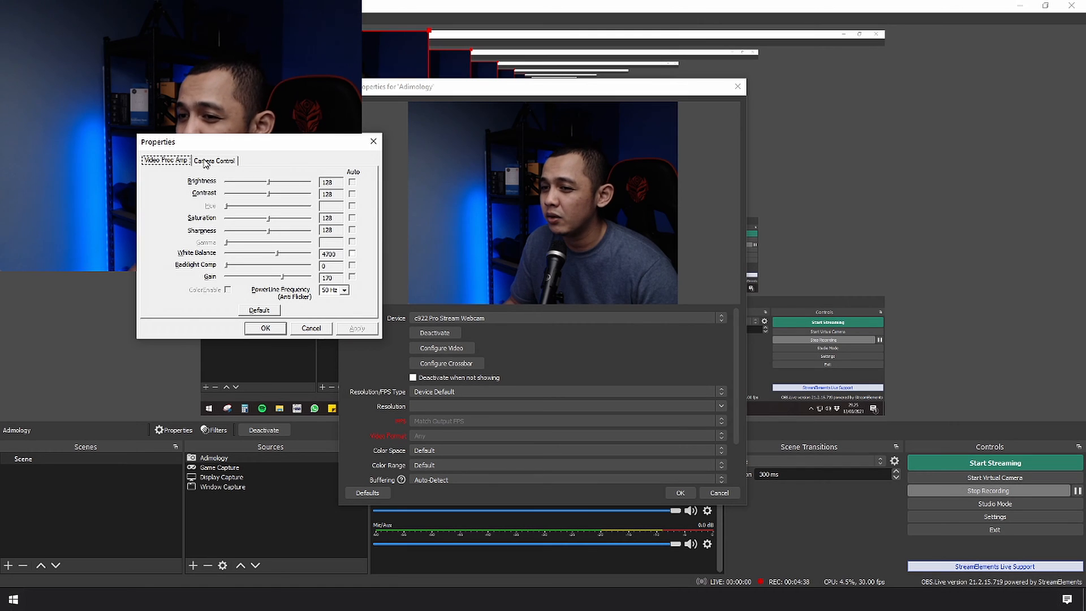
left_click(205, 162)
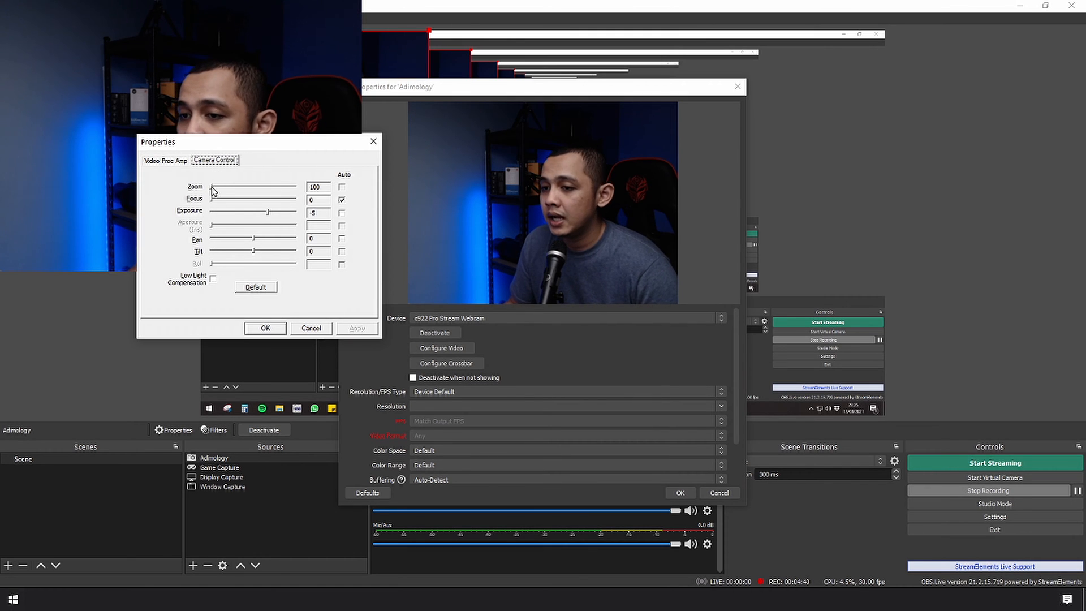
- Try the webcam zoom at 500 and return it to 100
left_click(212, 189)
mouse_move(212, 188)
left_mouse_down()
mouse_move(285, 190)
mouse_move(214, 190)
left_mouse_up()
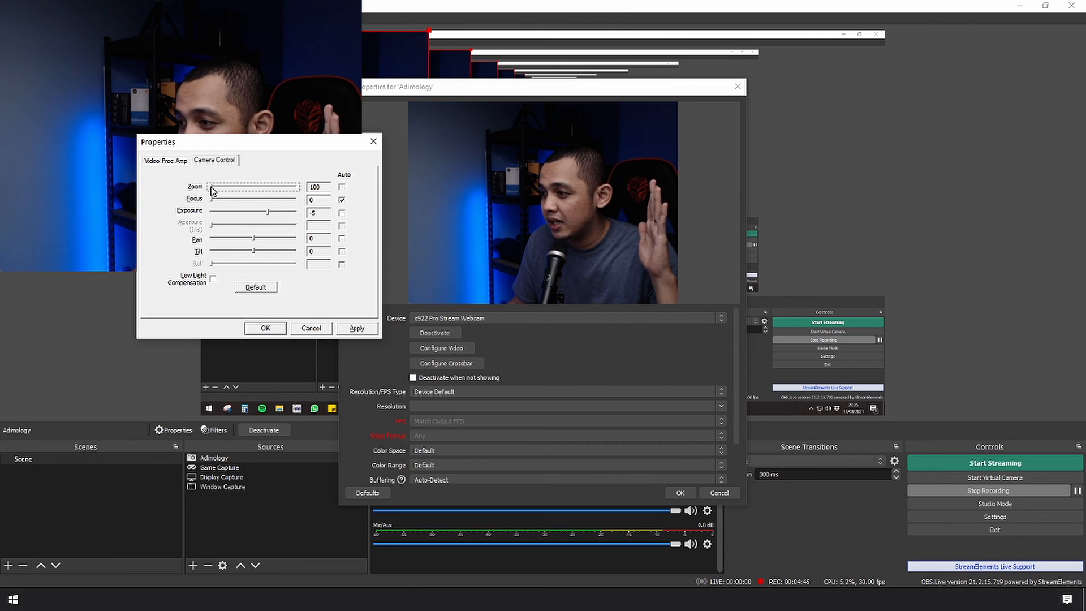
left_click_drag(213, 191, 347, 189)
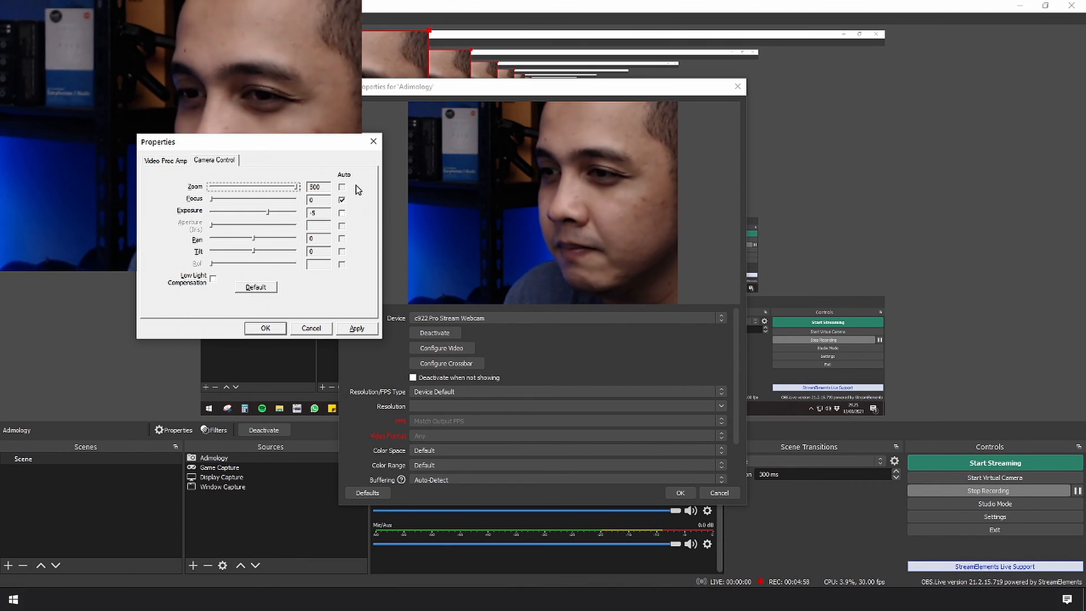
left_click_drag(298, 186, 206, 196)
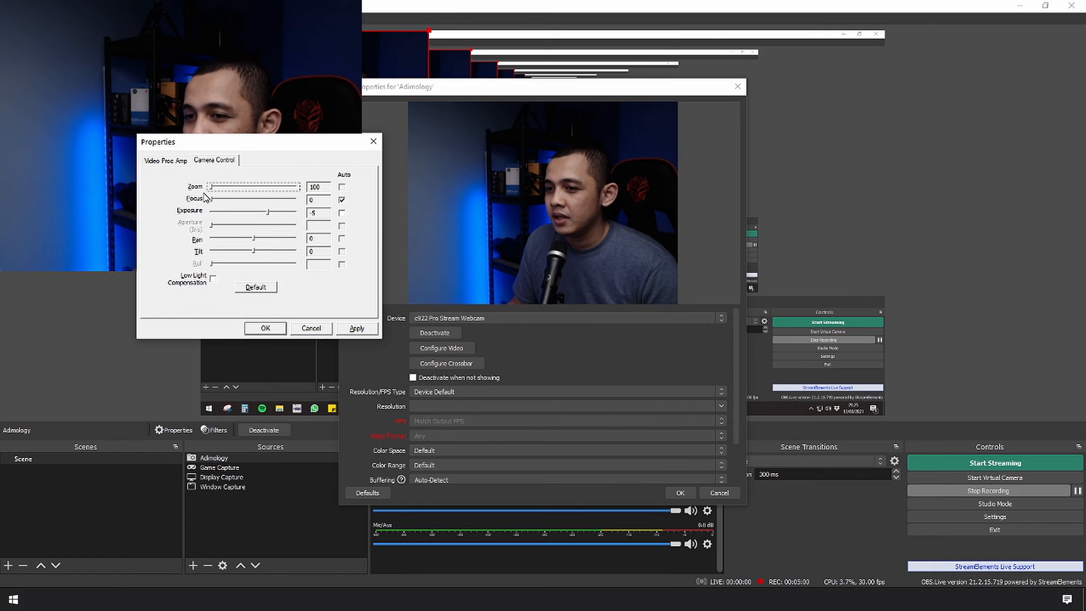
- Turn off the webcam's automatic focus and set the manual focus to 0
left_click(341, 200)
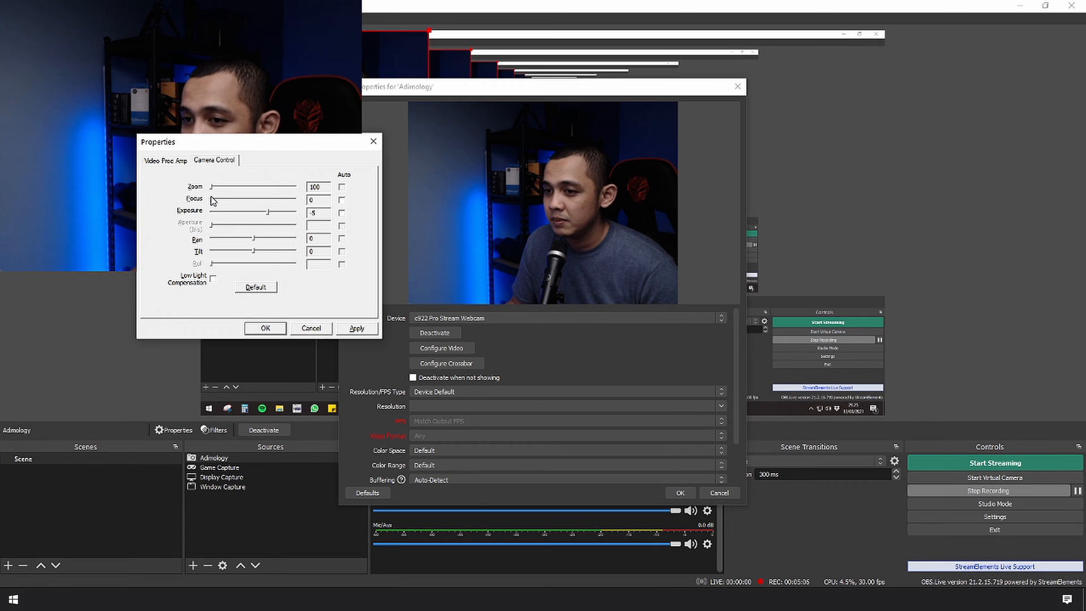
mouse_move(212, 200)
left_mouse_down()
mouse_move(299, 200)
mouse_move(208, 203)
left_mouse_up()
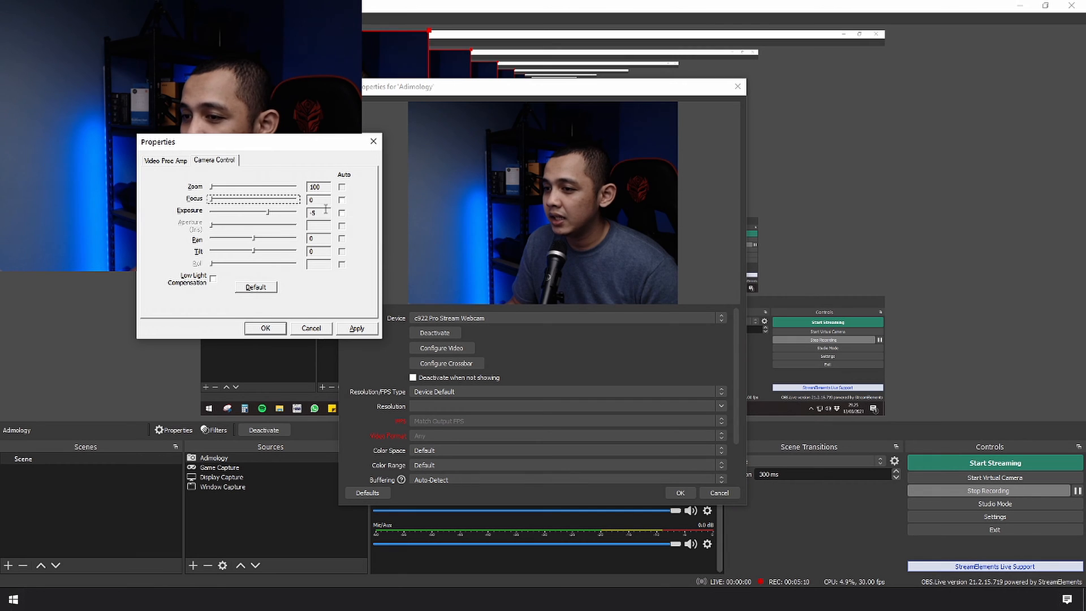
left_click(341, 200)
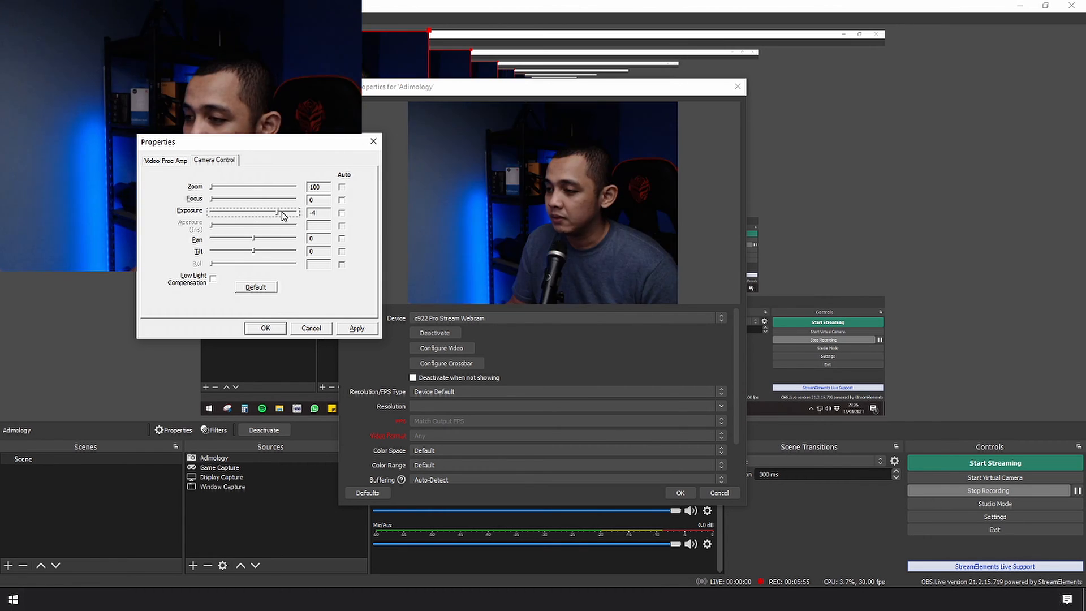
- Try a webcam exposure of -6 with low light compensation off and the gain raised to 255
left_click(282, 215)
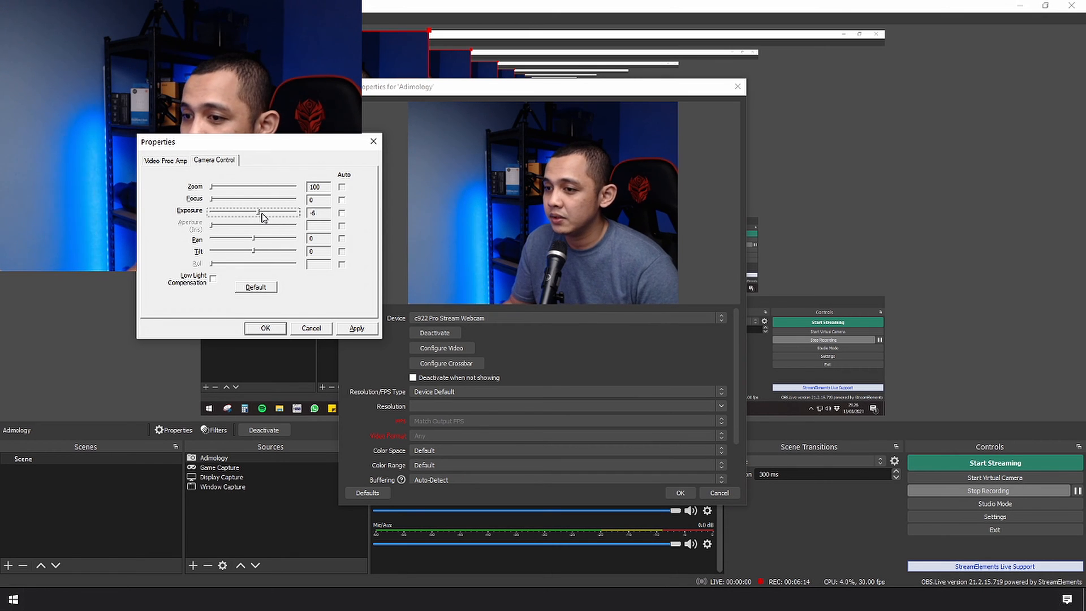
left_click(254, 240)
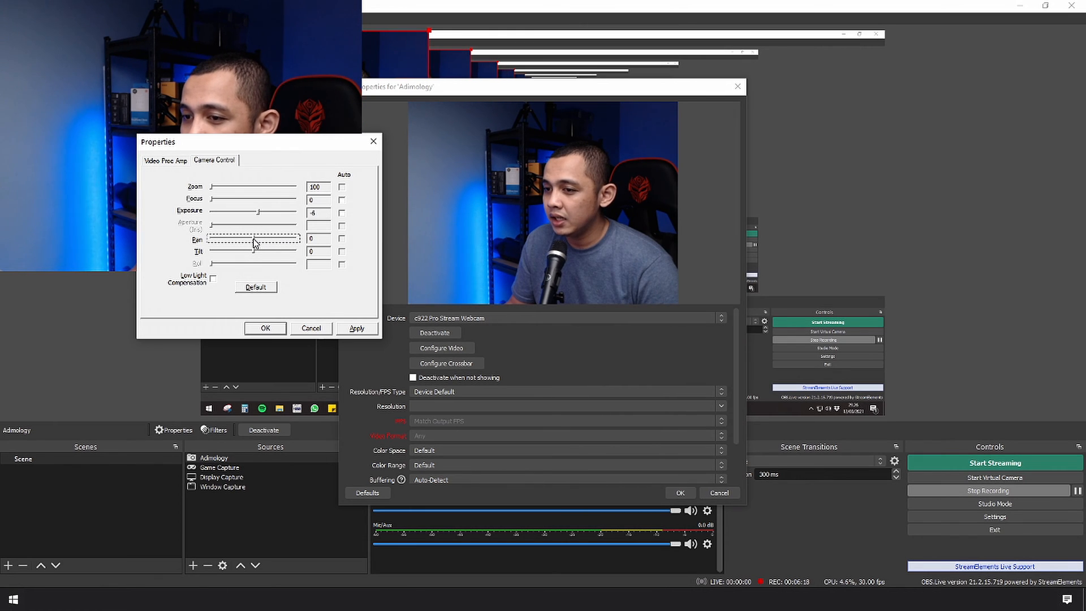
left_click(214, 279)
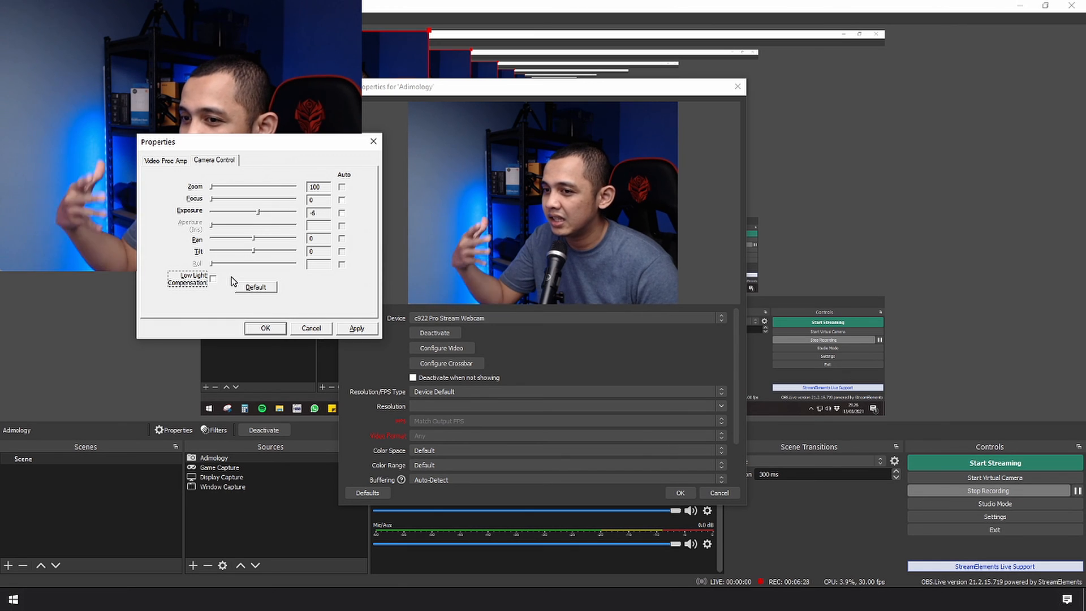
left_click(172, 161)
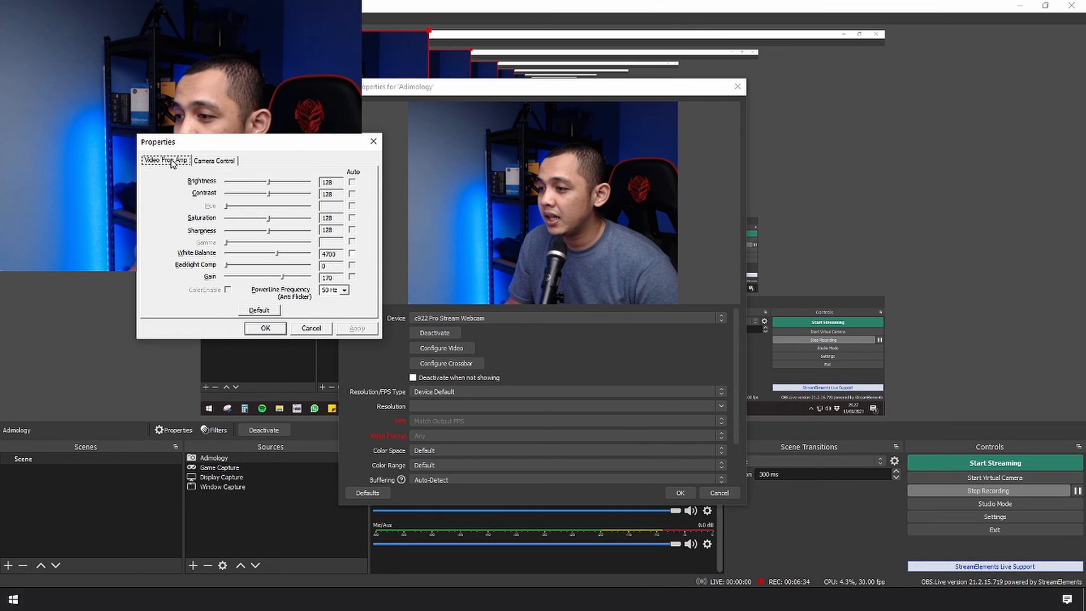
left_click_drag(282, 277, 315, 277)
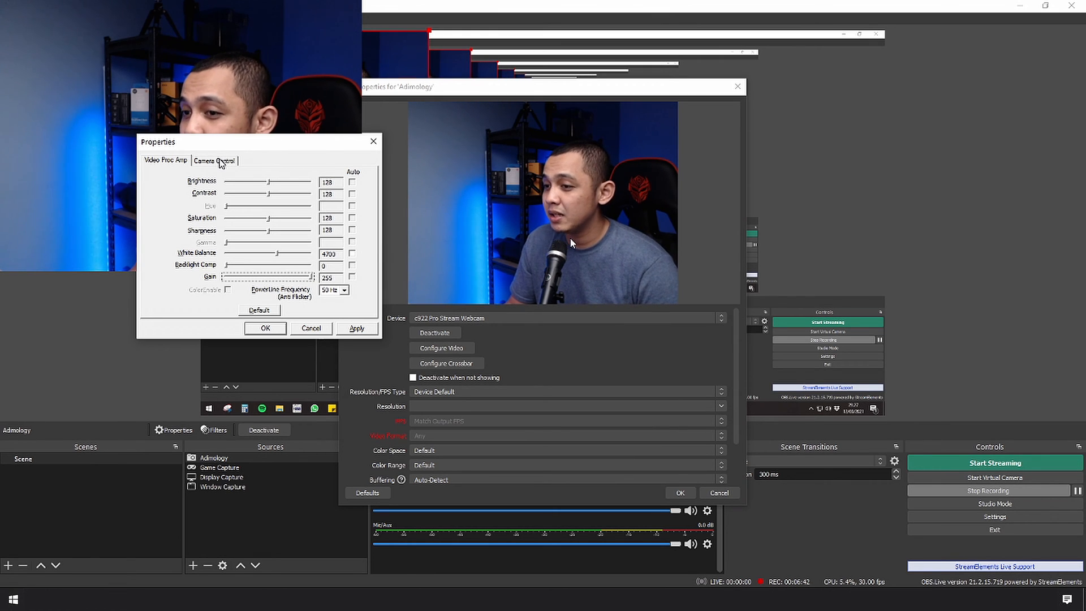
- Set the webcam exposure to -5 and the gain to 170
left_click(220, 162)
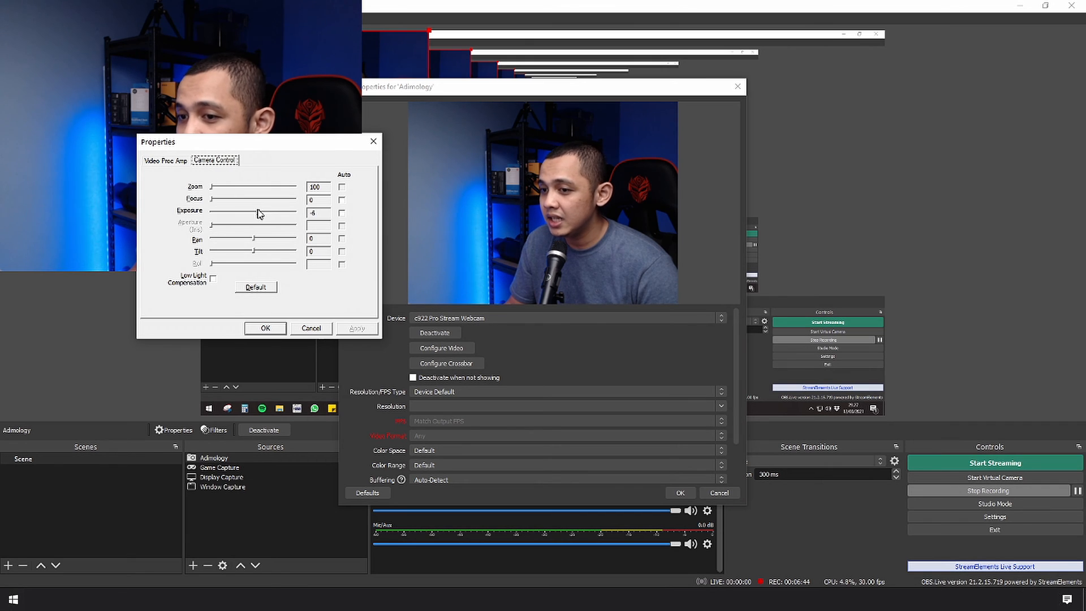
left_click_drag(259, 213, 265, 215)
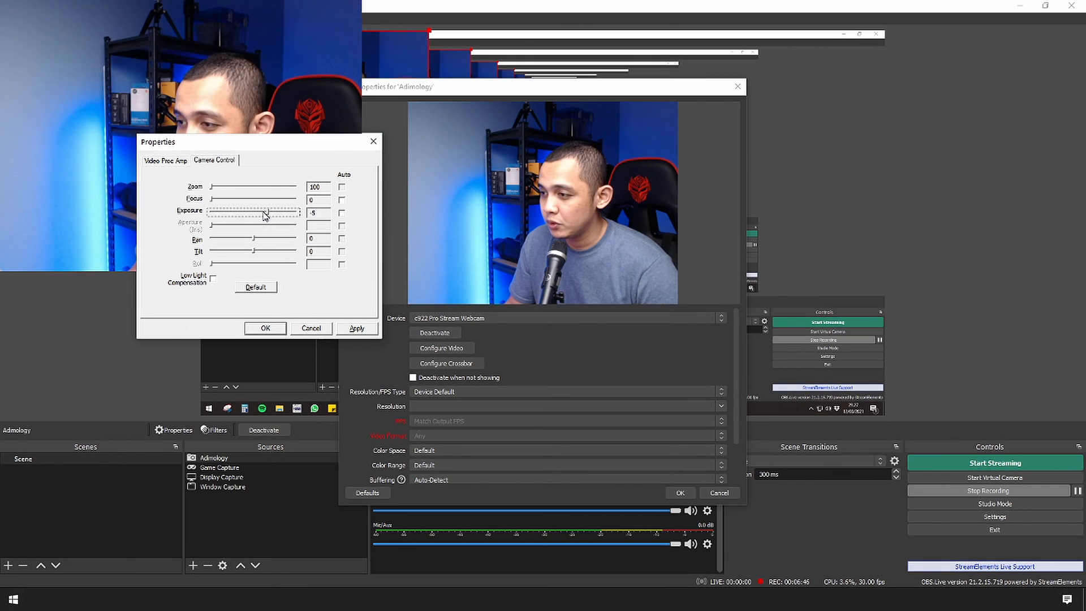
left_click(165, 160)
mouse_move(310, 277)
left_mouse_down()
mouse_move(275, 277)
mouse_move(290, 276)
left_mouse_up()
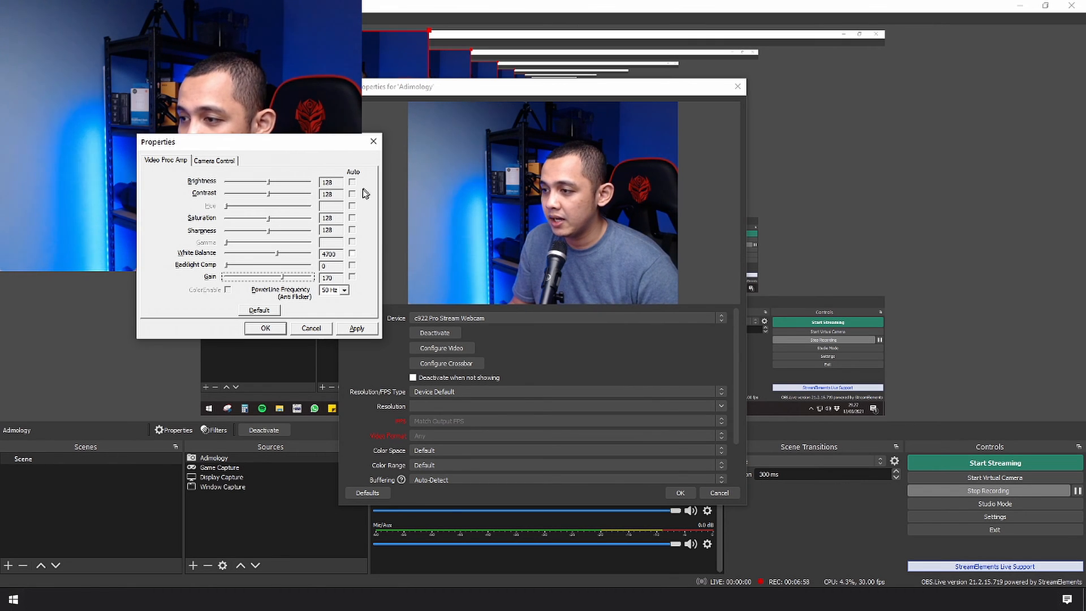
- Set the white balance to 4700 and the anti-flicker powerline frequency to 50 Hz, and accept the video configuration
left_click_drag(277, 253, 252, 255)
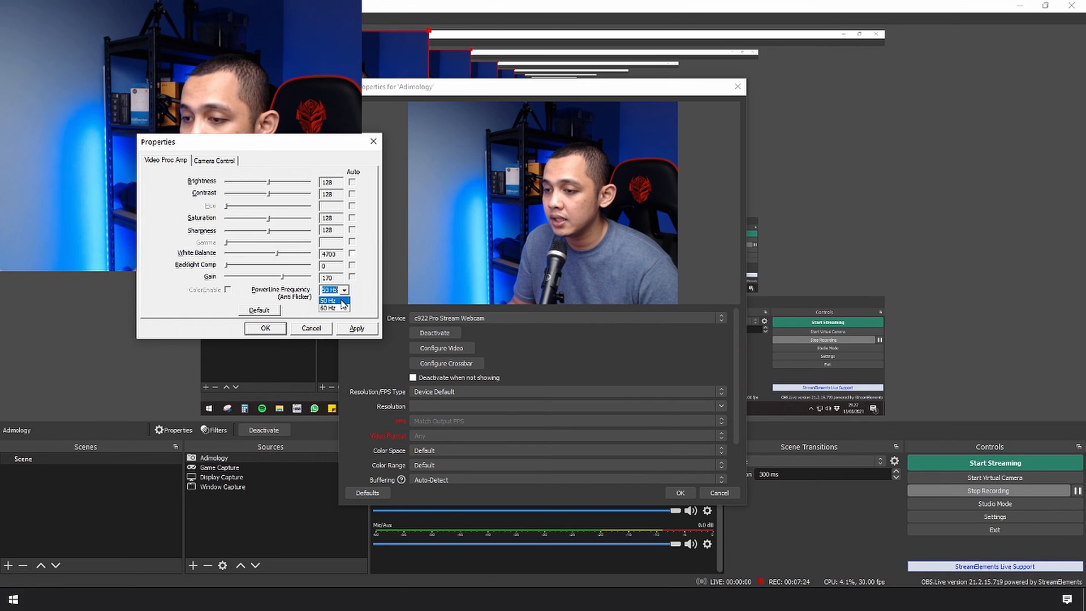
left_click(338, 301)
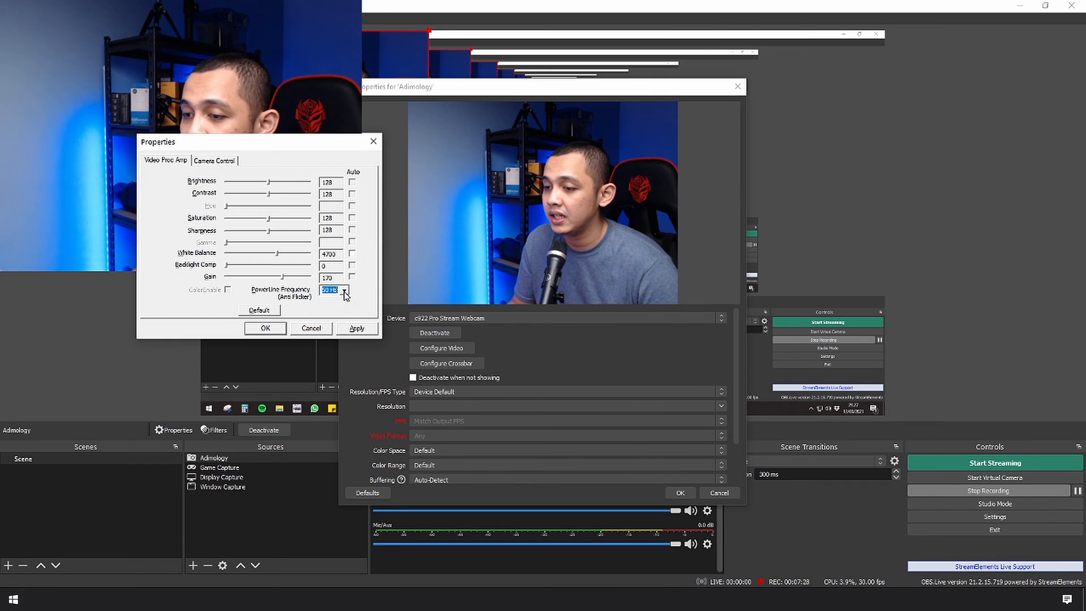
left_click(277, 329)
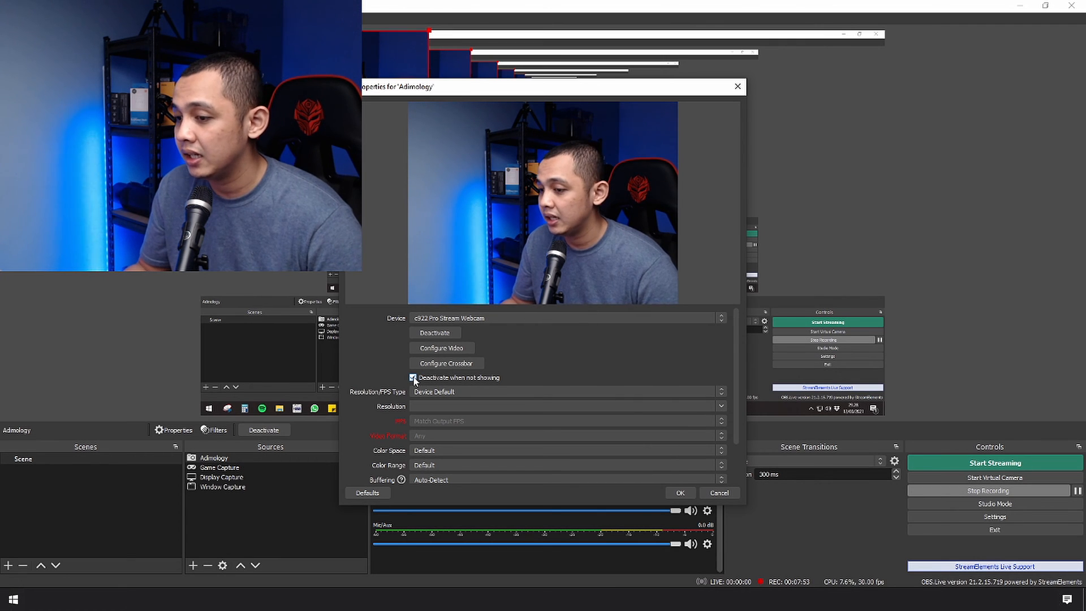
- Enable deactivating the webcam when it is not showing and set the Resolution/FPS Type to Custom
left_click(445, 392)
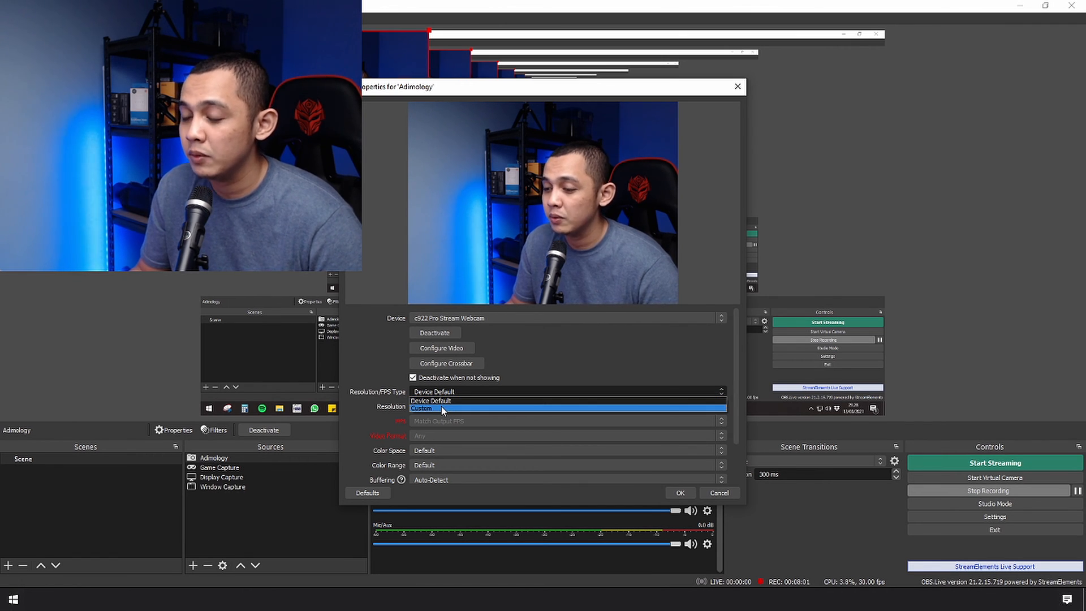
left_click(442, 408)
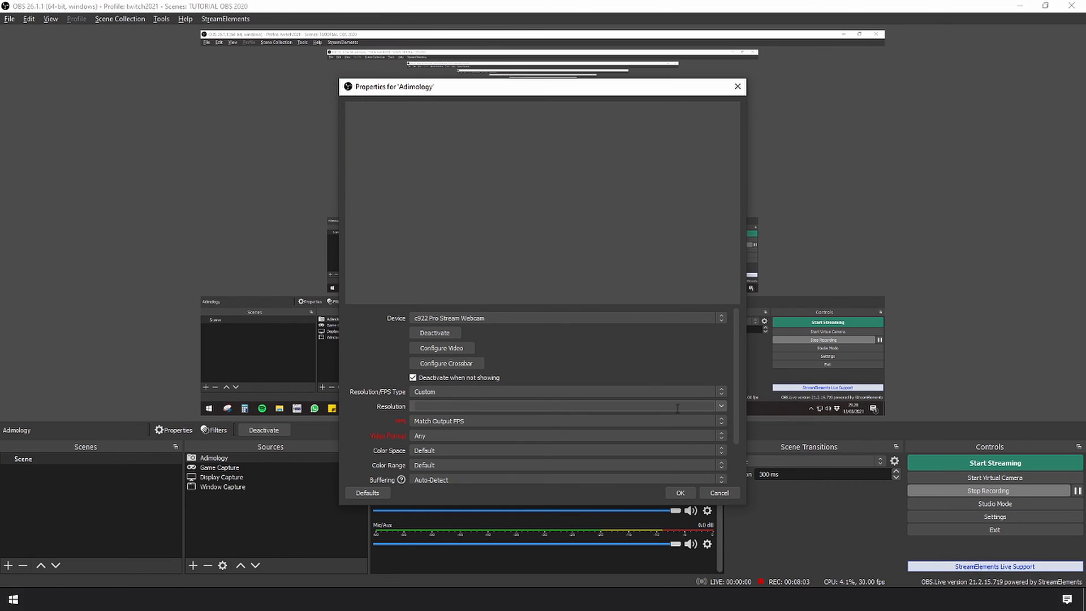
- Set the webcam's custom resolution to 640x360 and accept the source properties
left_click(720, 406)
left_click(466, 429)
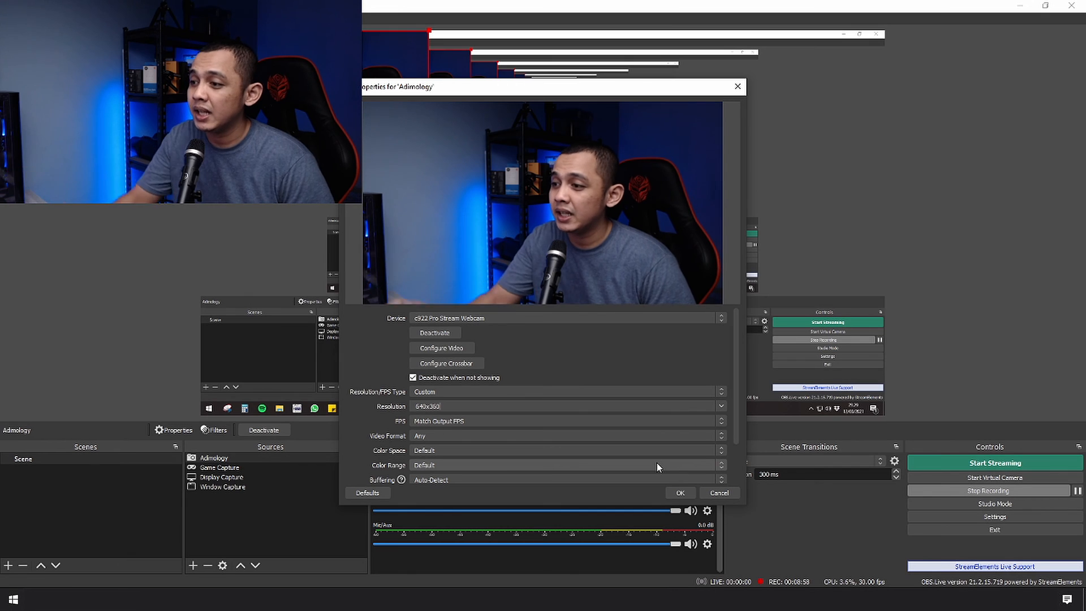
left_click(689, 496)
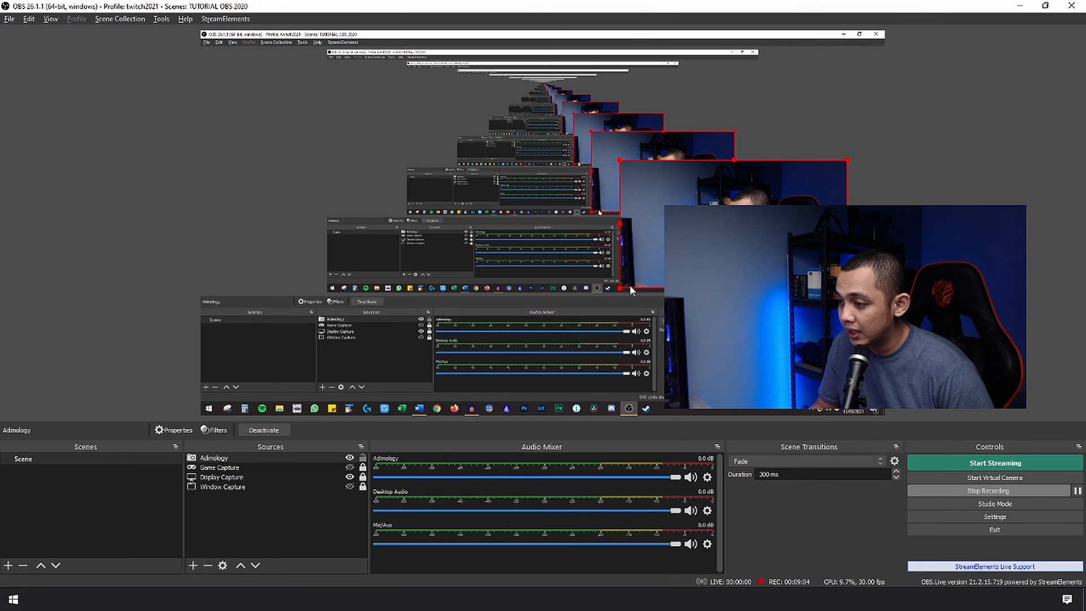
- Try enlarging, moving and shrinking the webcam source on the canvas, resetting its transform after each attempt
left_click_drag(620, 288, 337, 446)
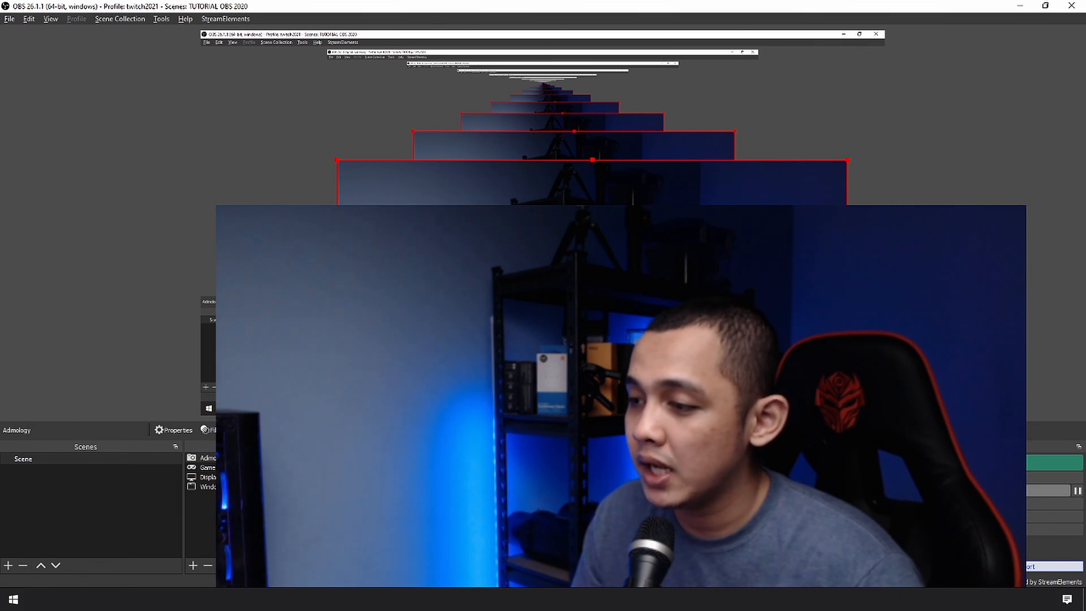
right_click(592, 294)
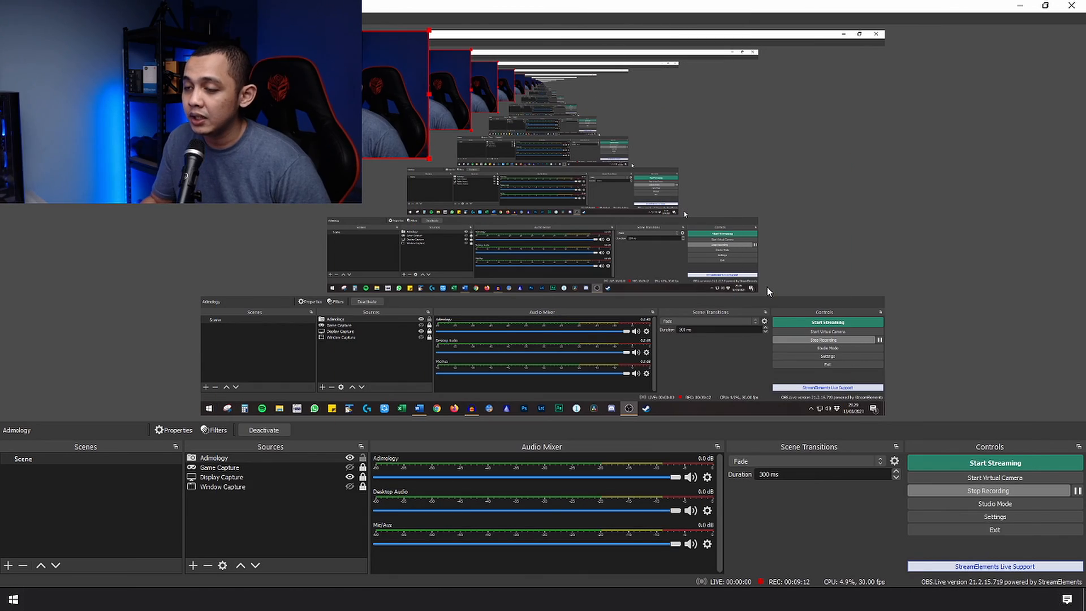
left_click_drag(351, 99, 659, 194)
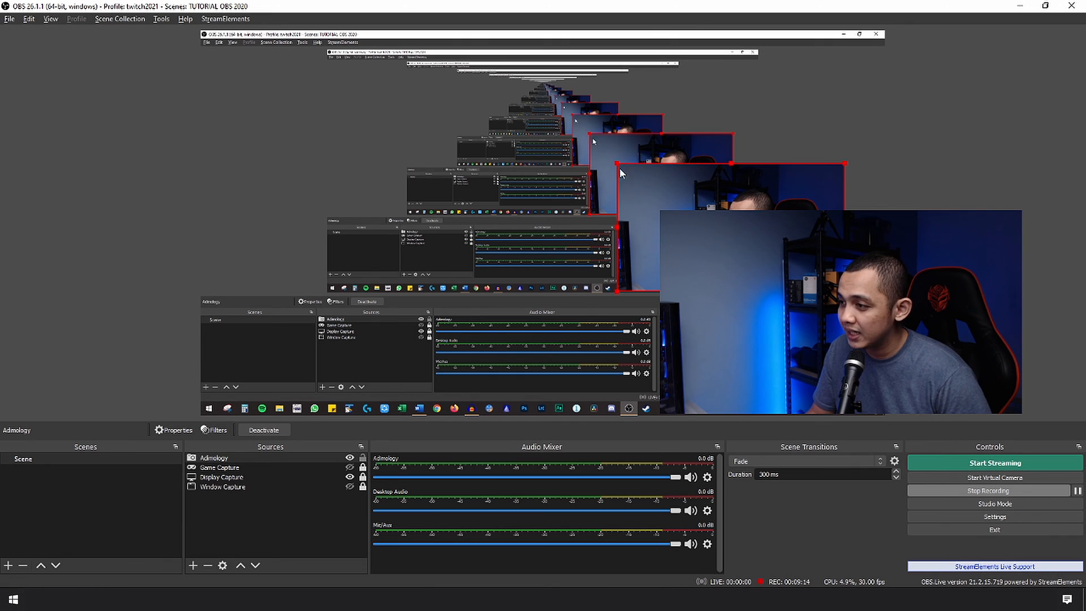
left_click_drag(615, 164, 694, 202)
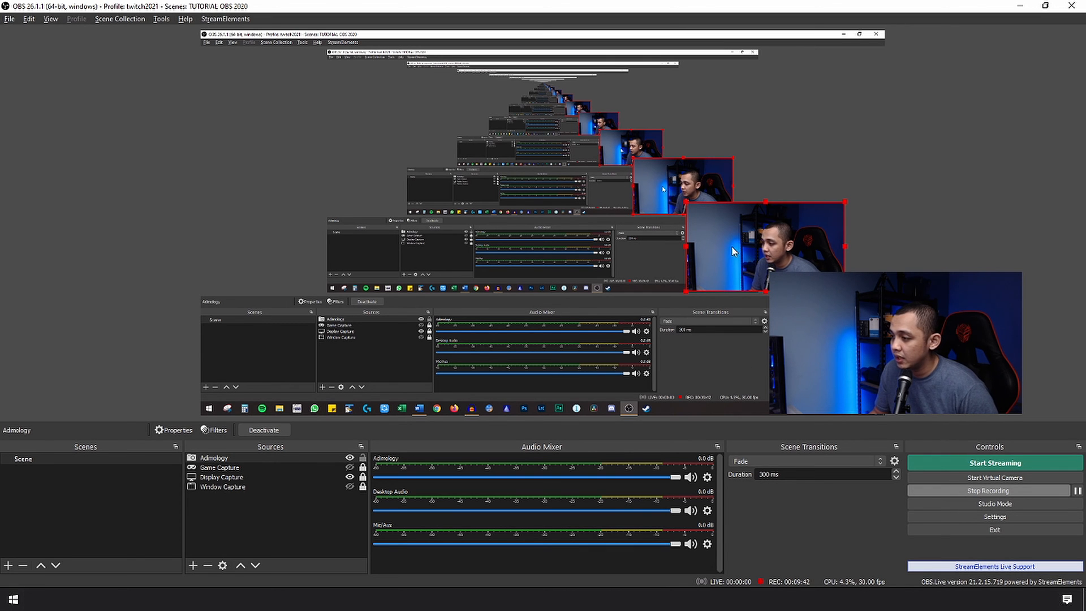
left_click_drag(687, 202, 707, 214)
mouse_move(768, 262)
left_mouse_down()
mouse_move(255, 261)
mouse_move(704, 310)
mouse_move(498, 141)
mouse_move(795, 284)
mouse_move(789, 260)
left_mouse_up()
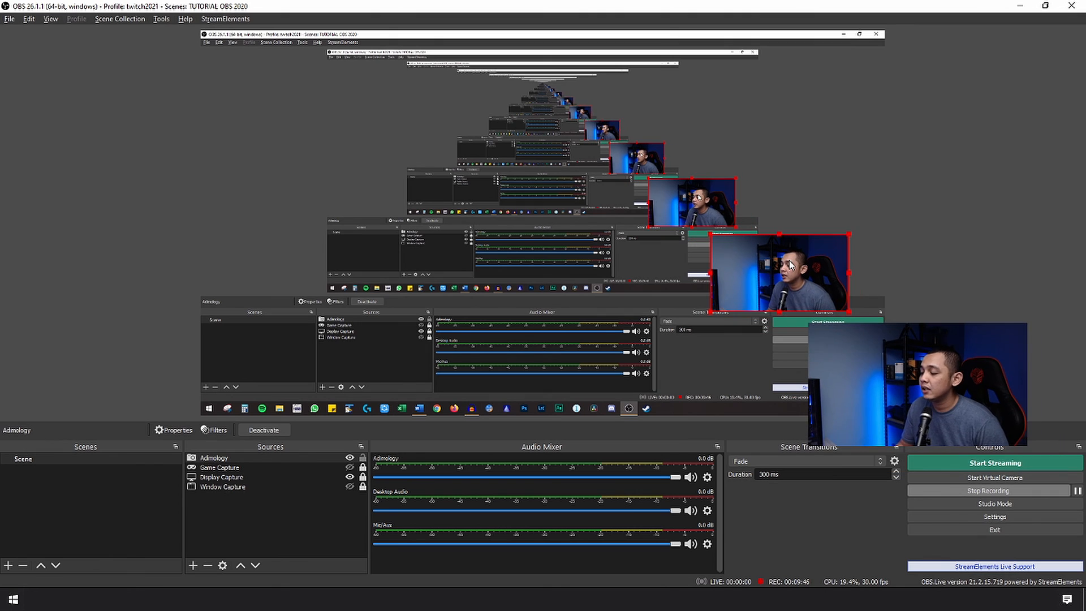
right_click(789, 260)
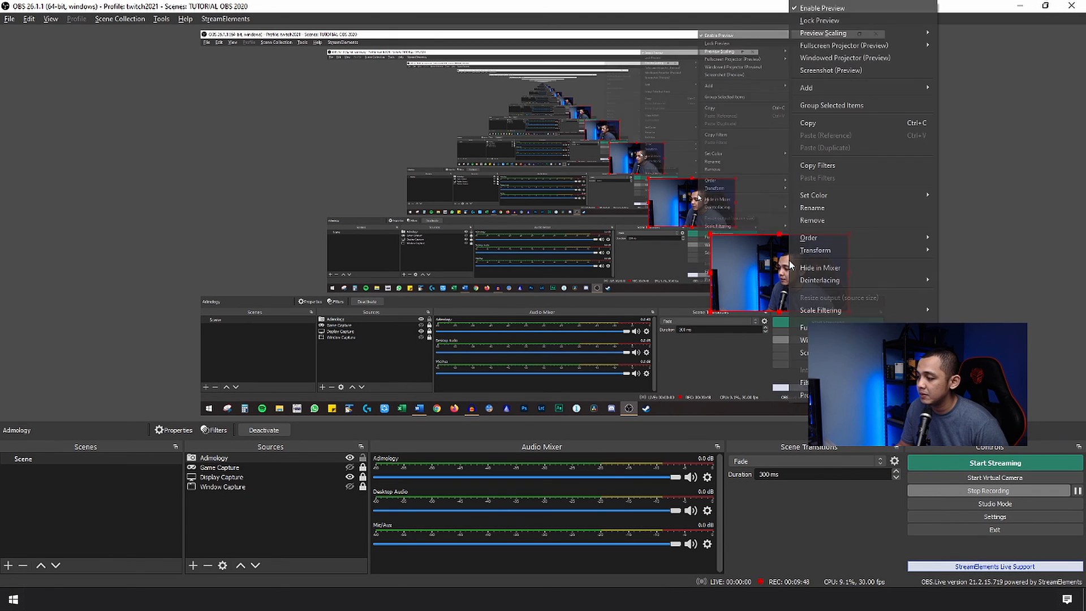
mouse_move(814, 251)
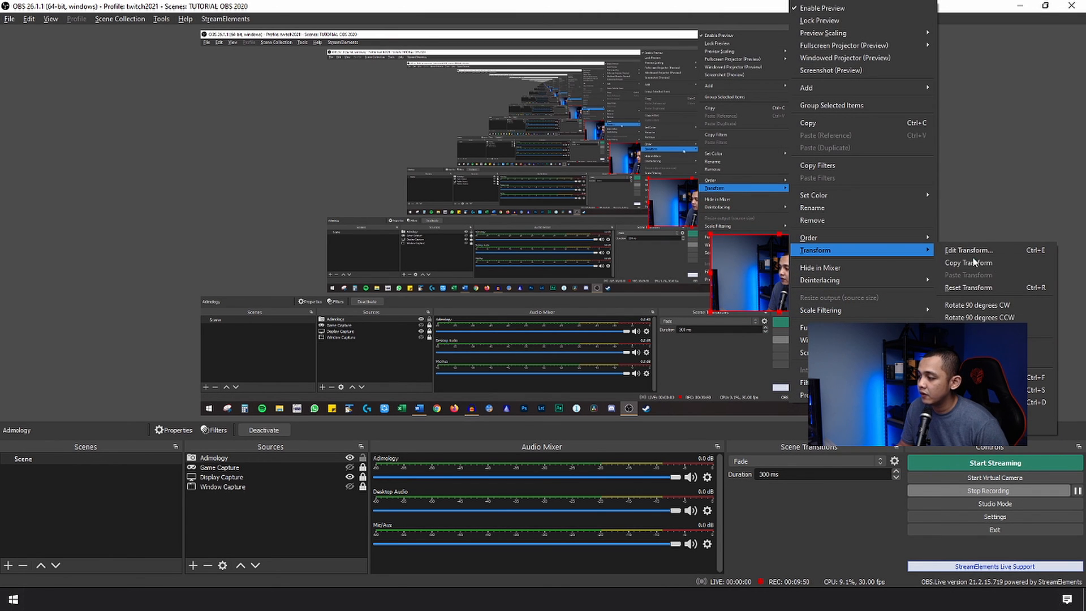
left_click(967, 287)
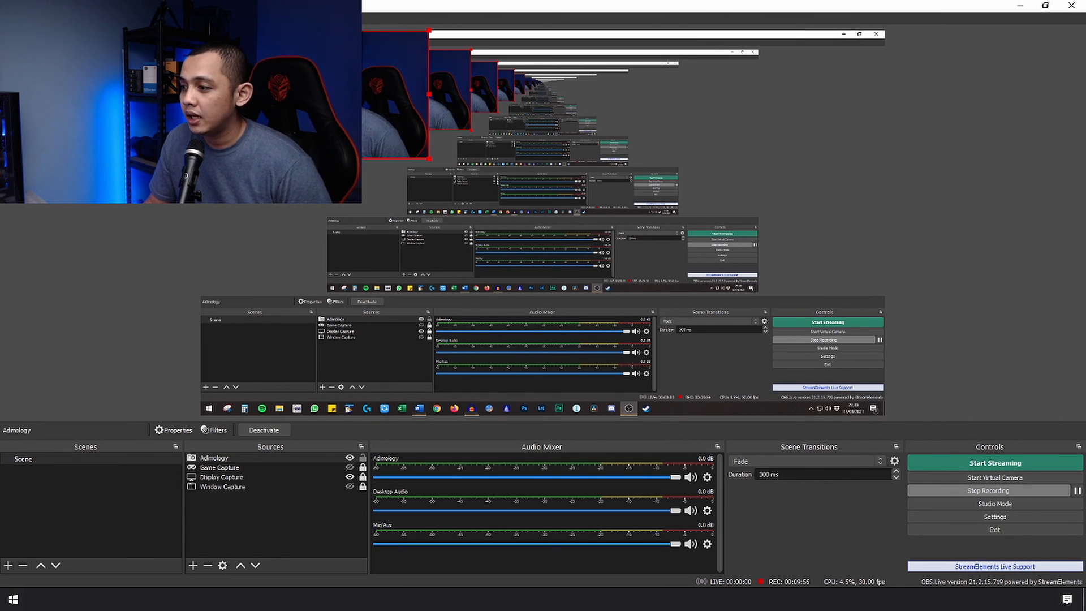
- Move the webcam source to the lower-right area of the canvas and lock it
left_click_drag(314, 126, 757, 287)
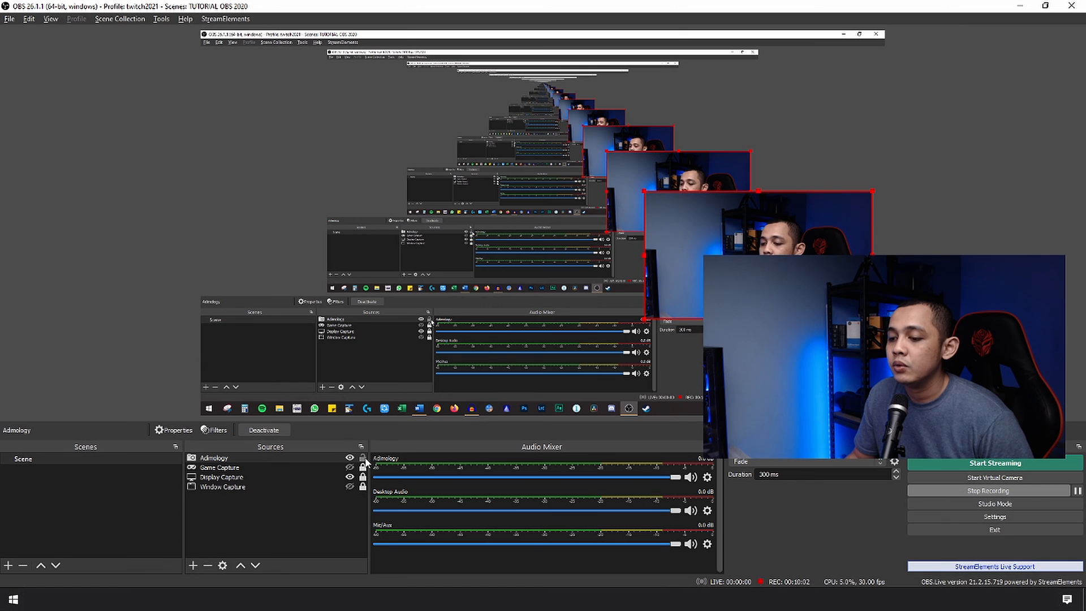
left_click(363, 457)
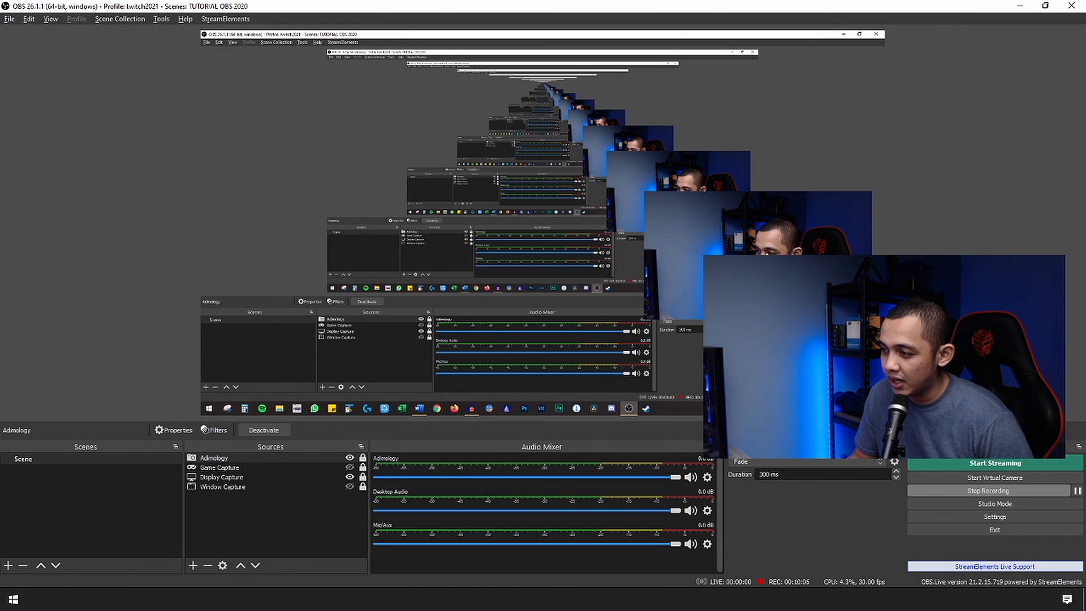
- Hide the webcam source and show it again to demonstrate its visibility toggle
left_click(350, 458)
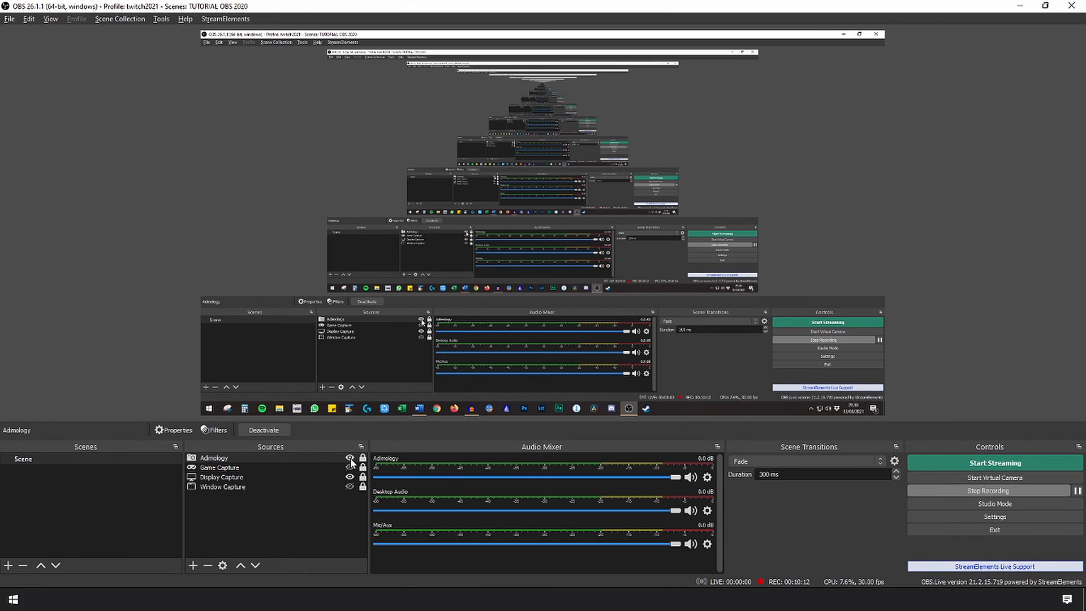
left_click(351, 459)
left_click(350, 459)
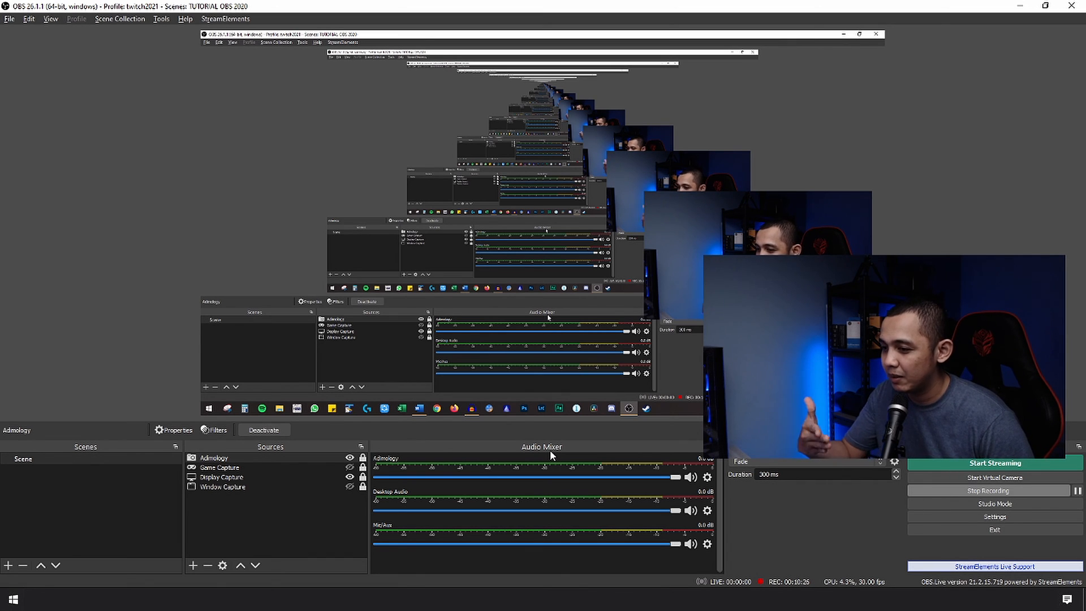
- Set the webcam's exposure to -6 and its gain to 243, and accept the video configuration
right_click(236, 459)
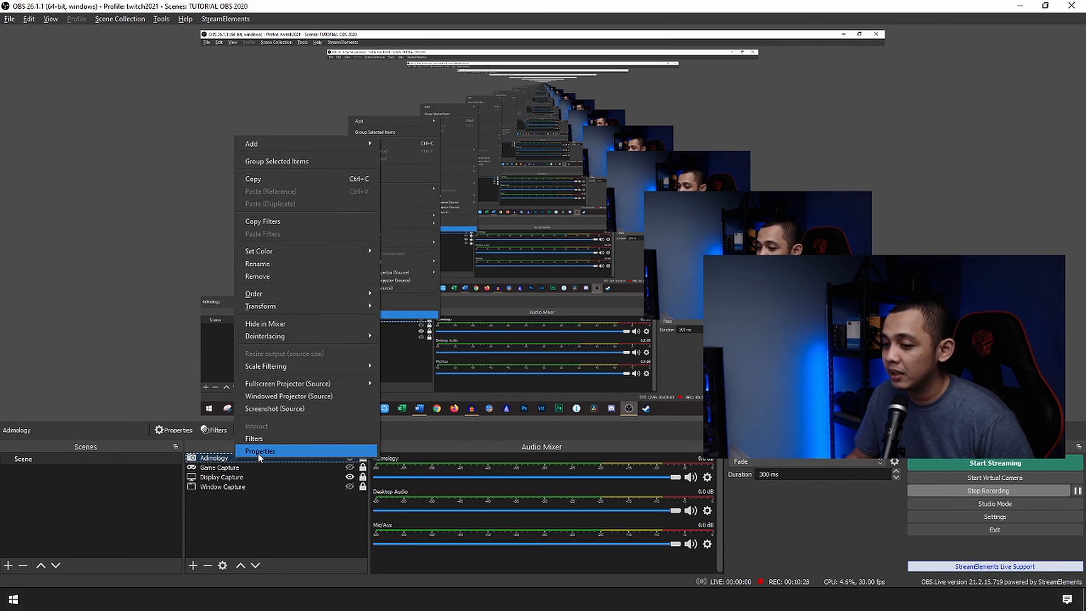
left_click(259, 457)
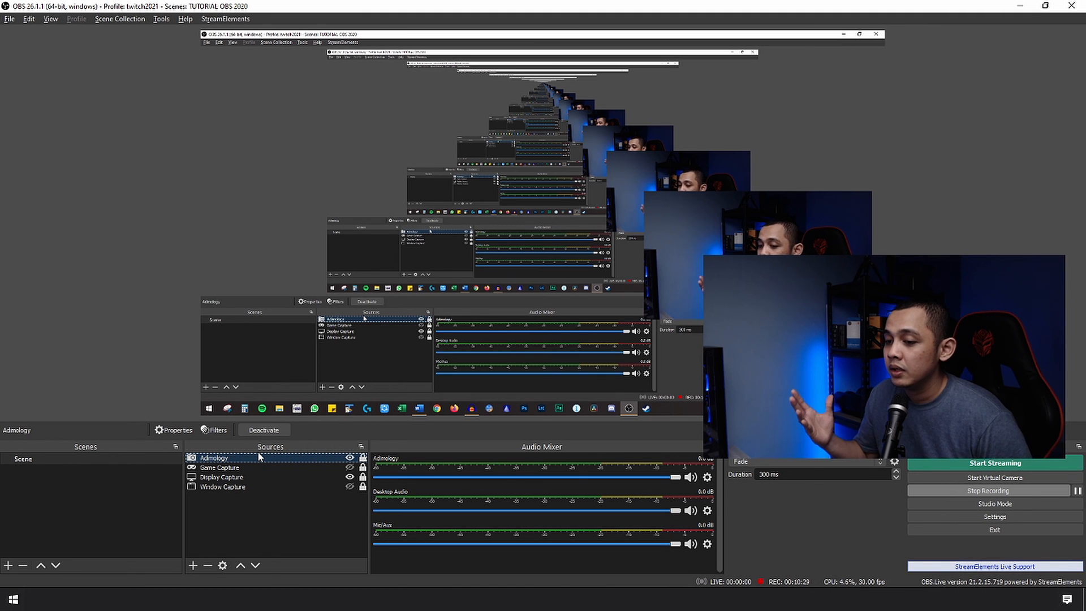
double_click(259, 457)
left_click(441, 370)
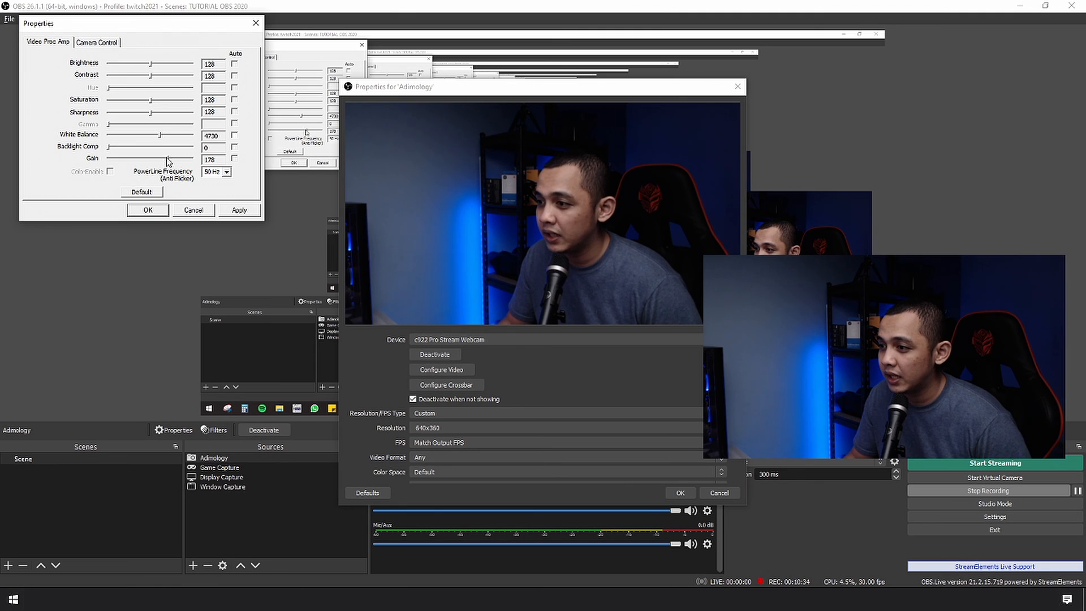
left_click(171, 159)
left_click(97, 42)
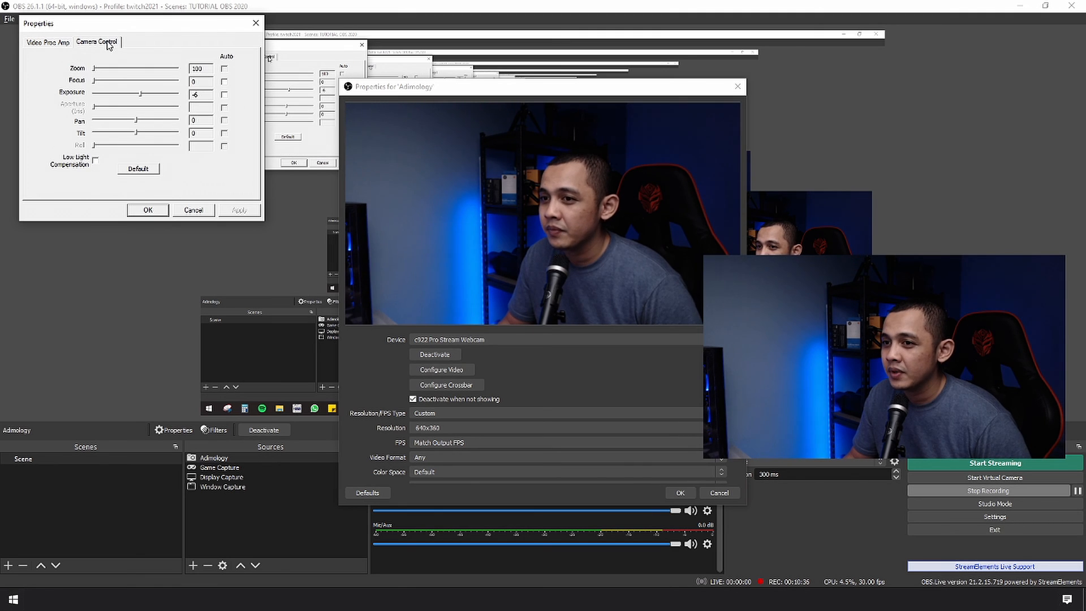
left_click(142, 94)
left_click(65, 43)
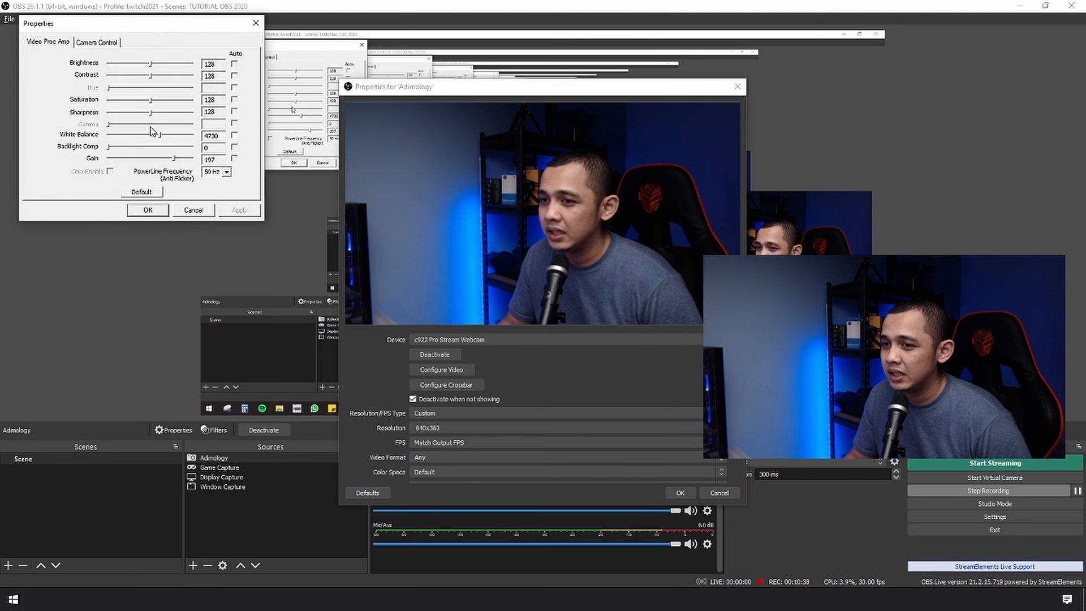
left_click_drag(178, 158, 184, 161)
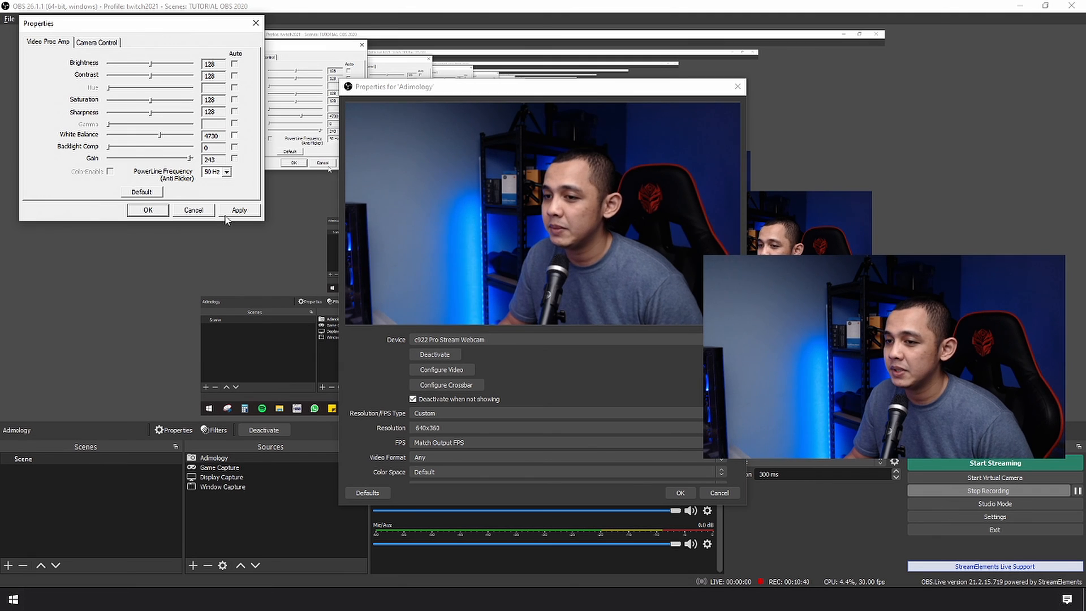
left_click(157, 213)
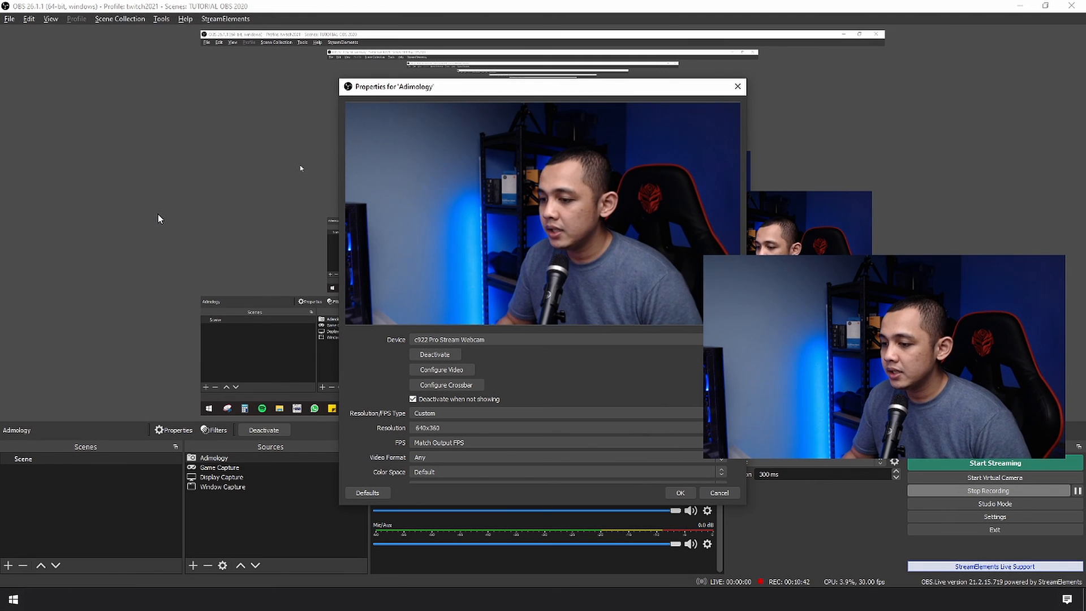
- Select Match Output FPS as the webcam's FPS and Any as its Video Format
scroll(557, 379, "down", 2)
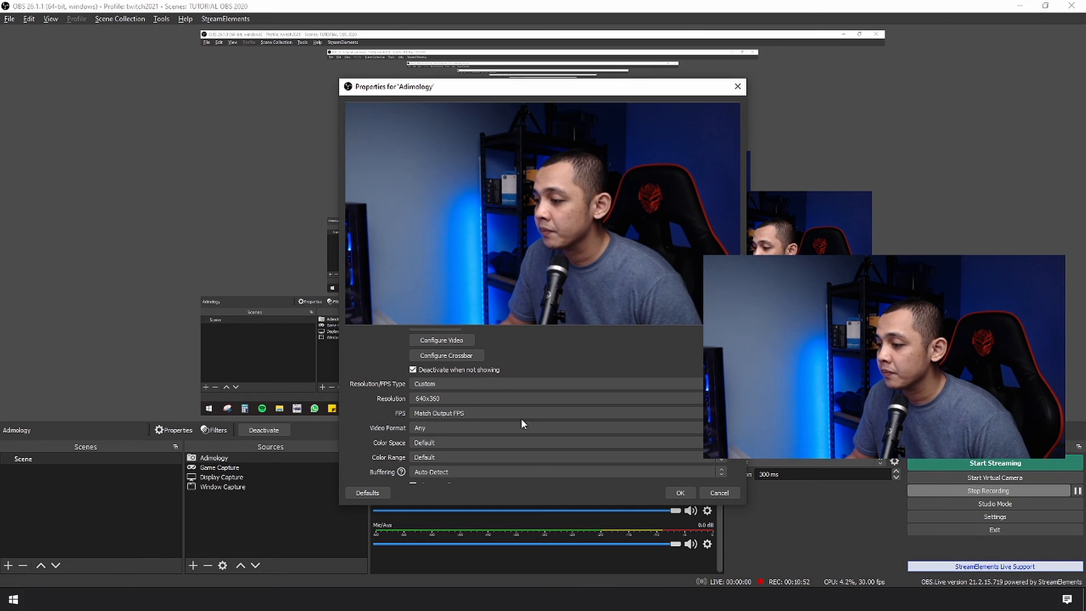
left_click(557, 412)
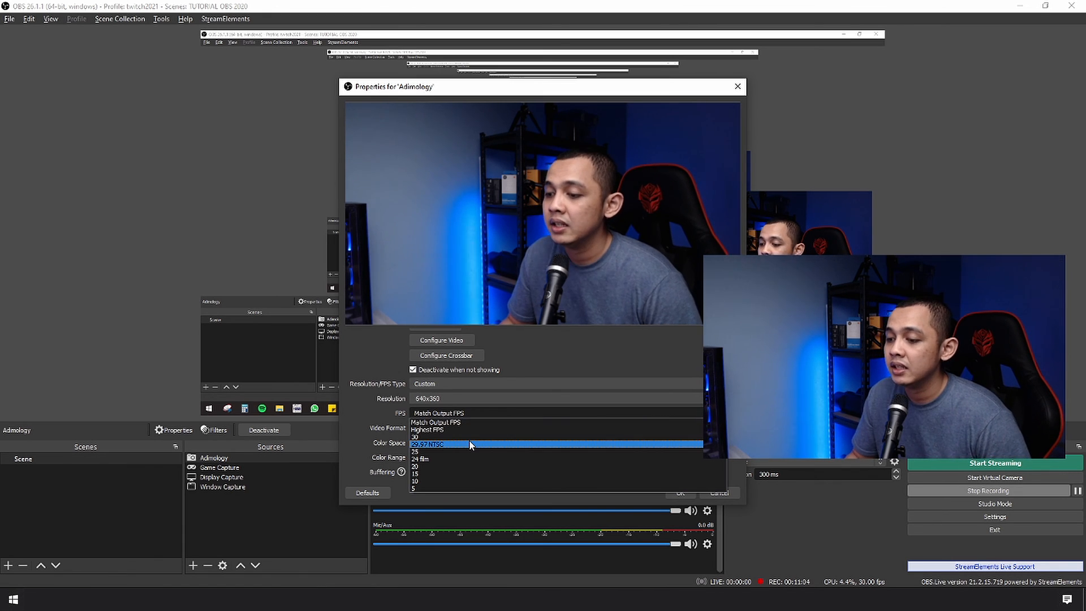
left_click(454, 422)
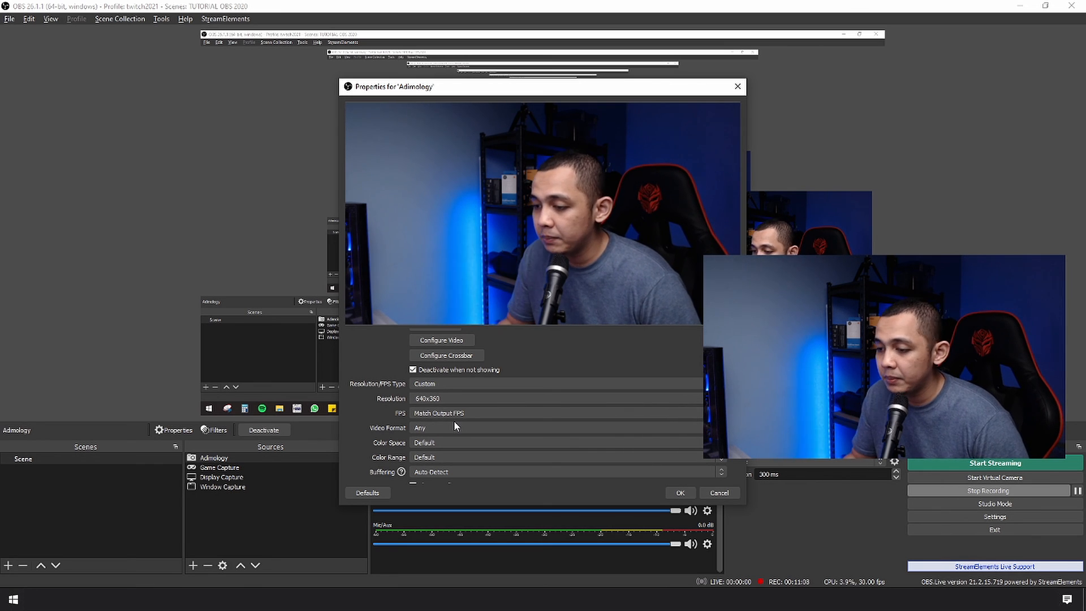
left_click(460, 429)
left_click(441, 425)
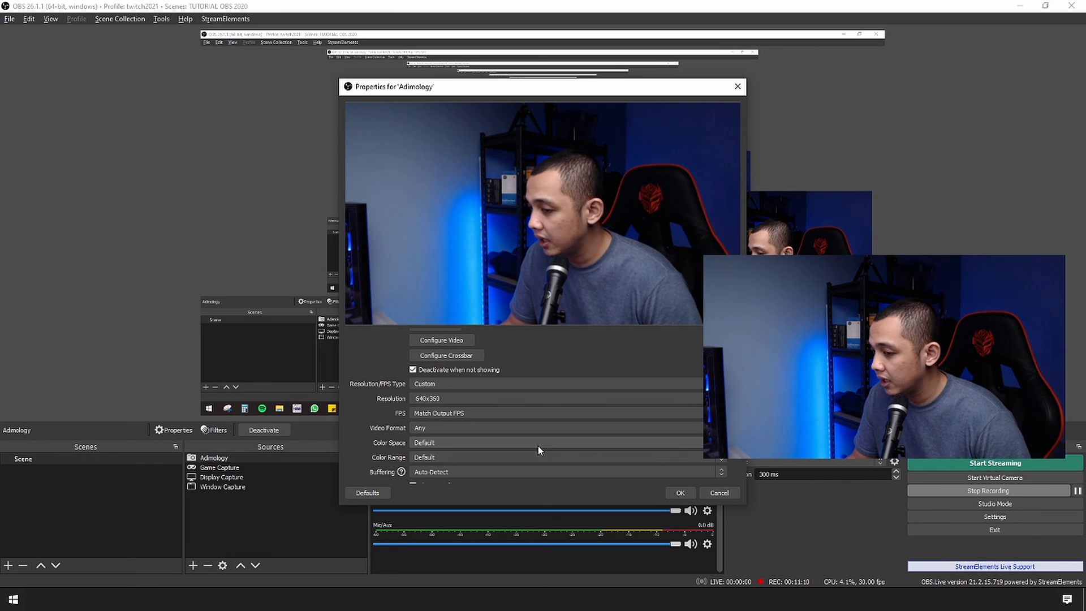
- Set the webcam's Color Space to 709, try the Full Color Range, and settle on Partial
left_click(520, 443)
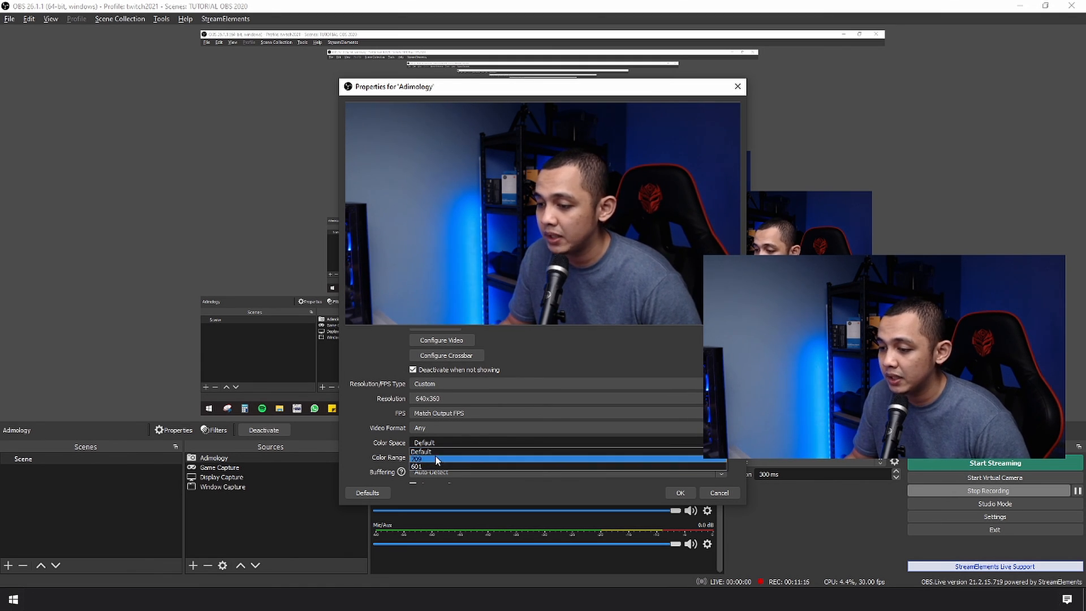
left_click(435, 456)
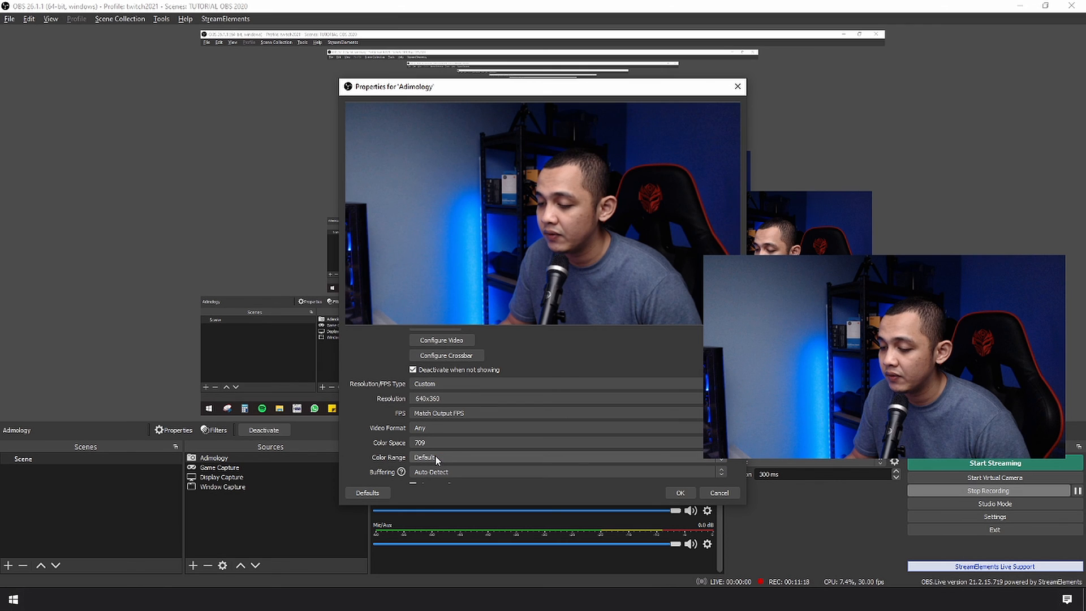
left_click(435, 455)
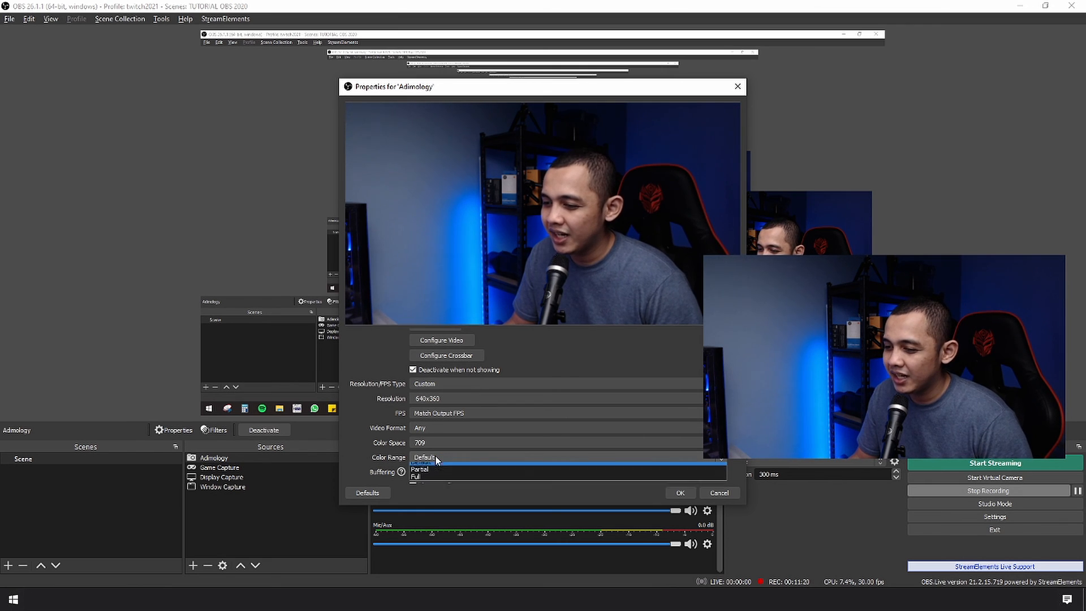
left_click(444, 477)
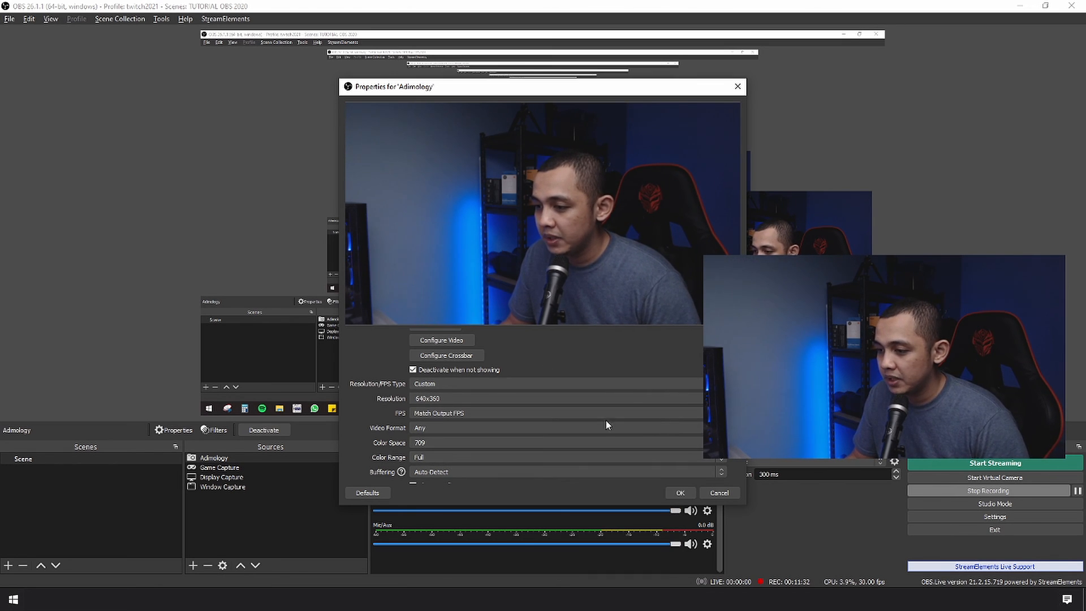
left_click(503, 457)
left_click(488, 473)
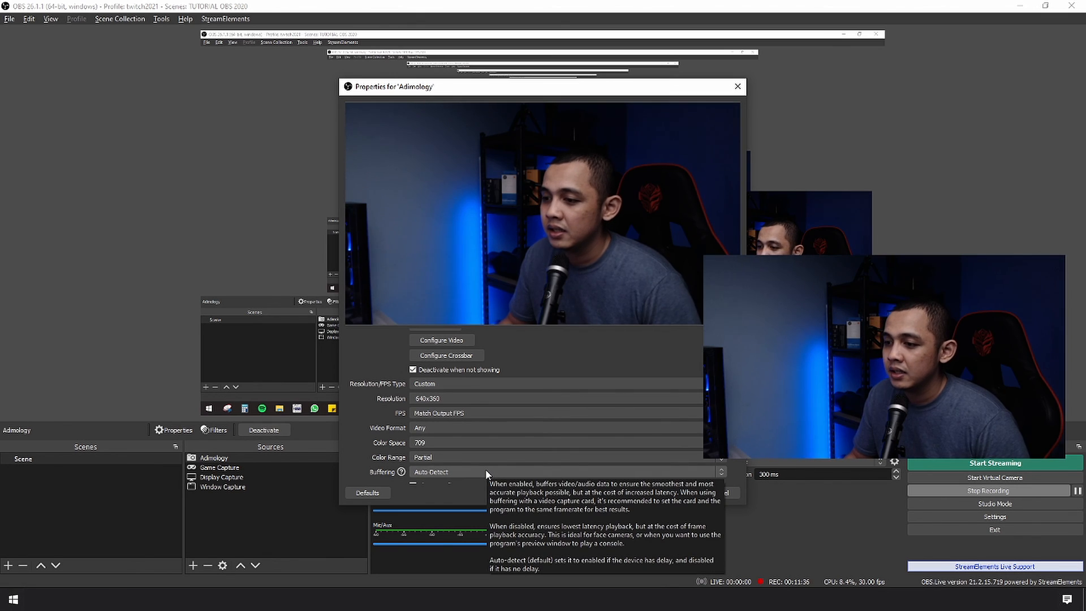
- Reapply the webcam exposure of -6 and accept the video configuration
left_click(451, 340)
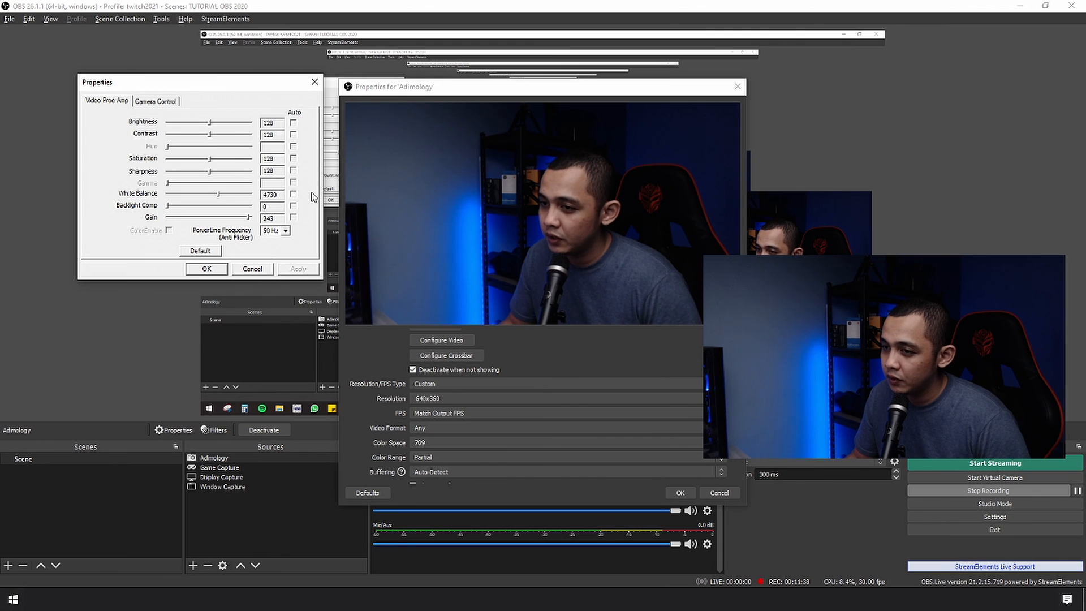
left_click(156, 100)
left_click(200, 153)
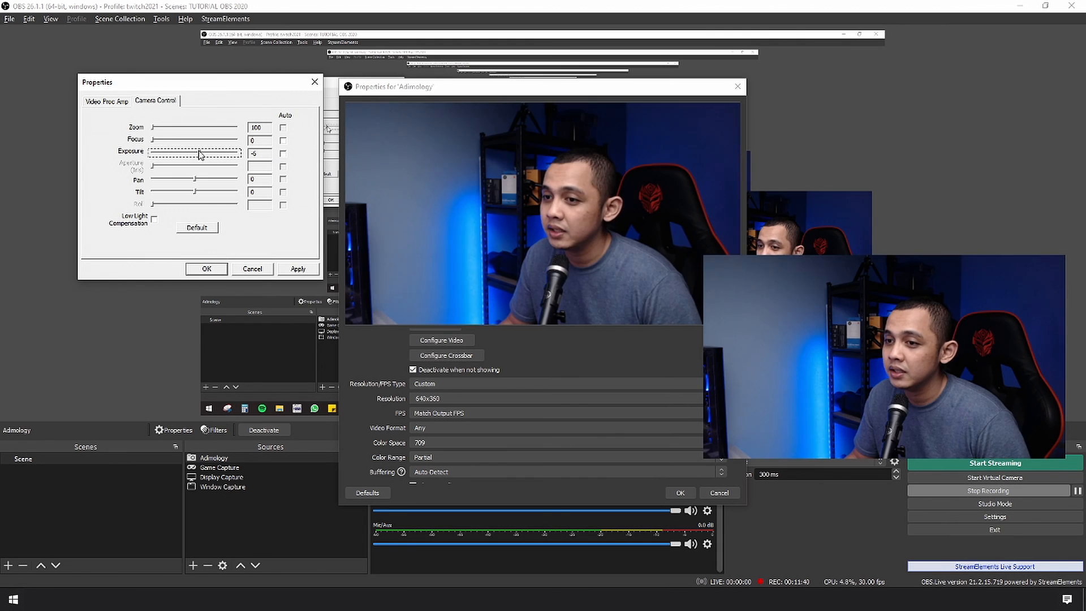
left_click(123, 103)
left_click(208, 269)
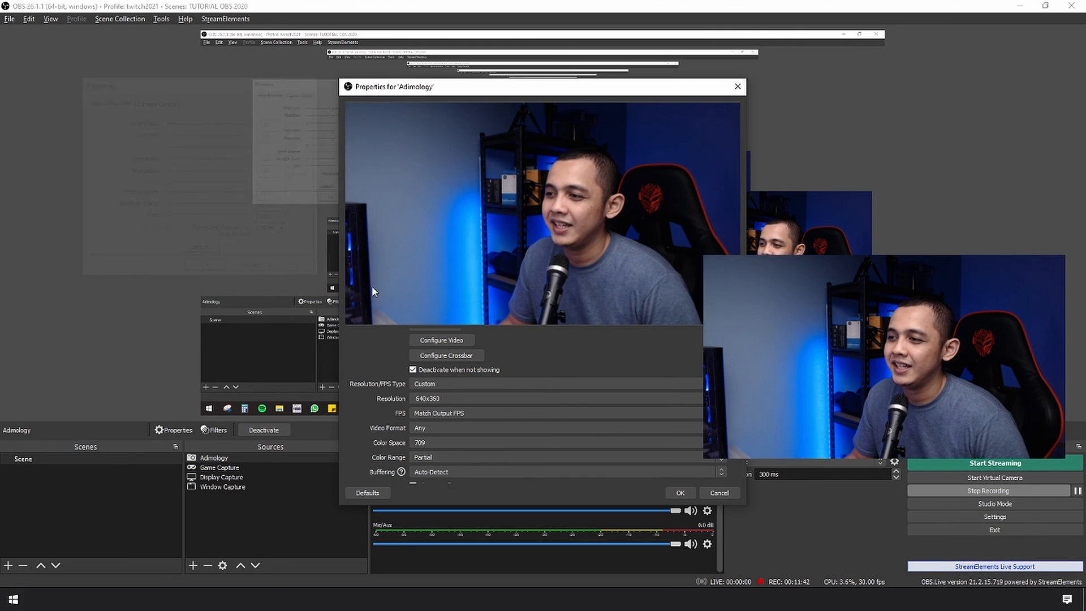
- Review the webcam's Buffering and Audio Output Mode choices, keeping Auto-Detect and Capture audio only
scroll(565, 415, "down", 2)
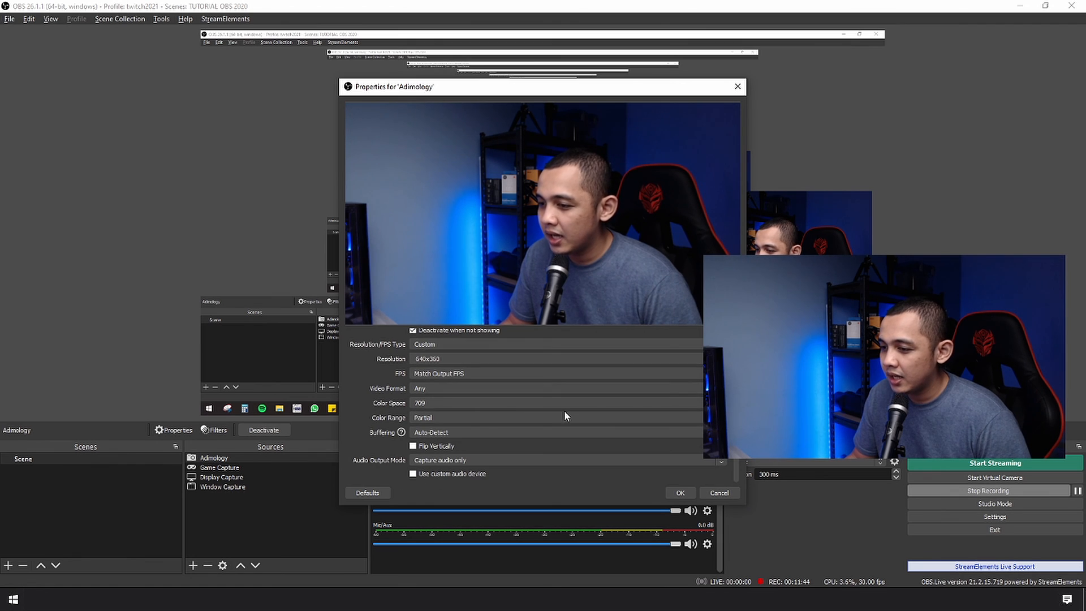
left_click(415, 432)
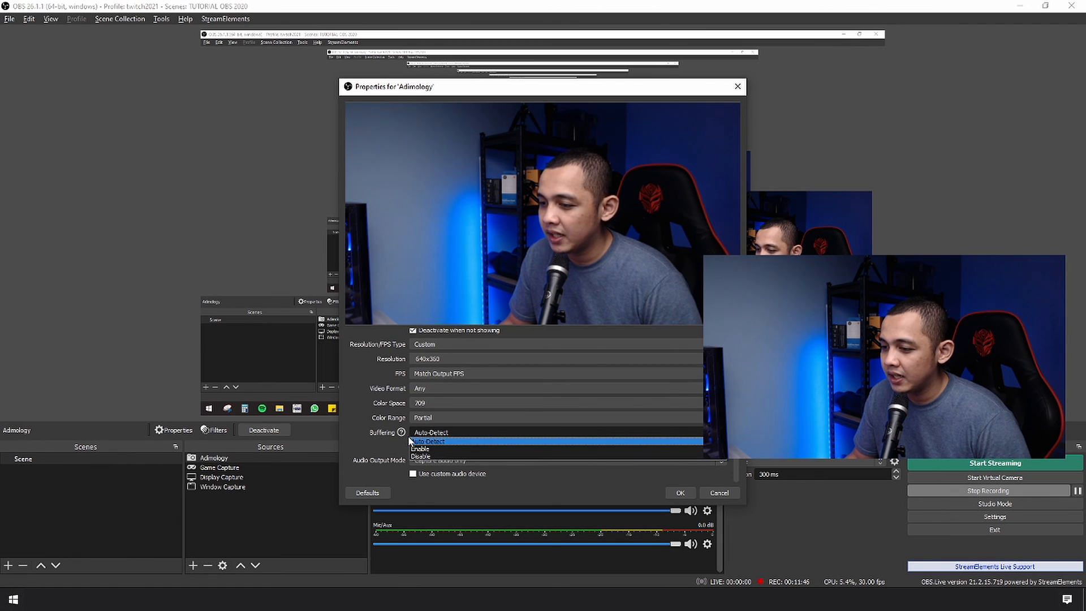
left_click(447, 434)
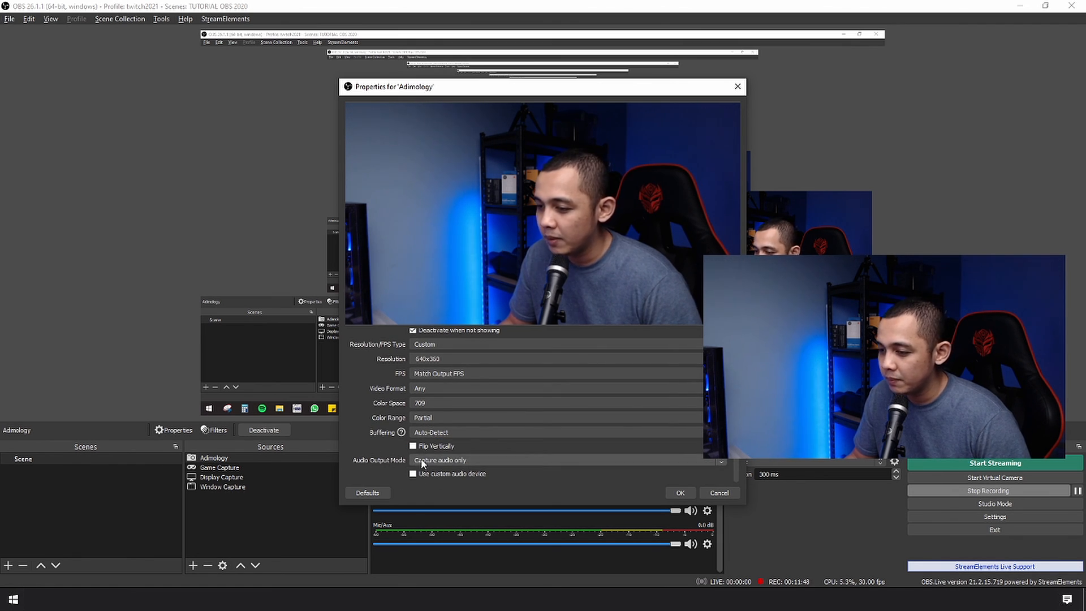
left_click(553, 461)
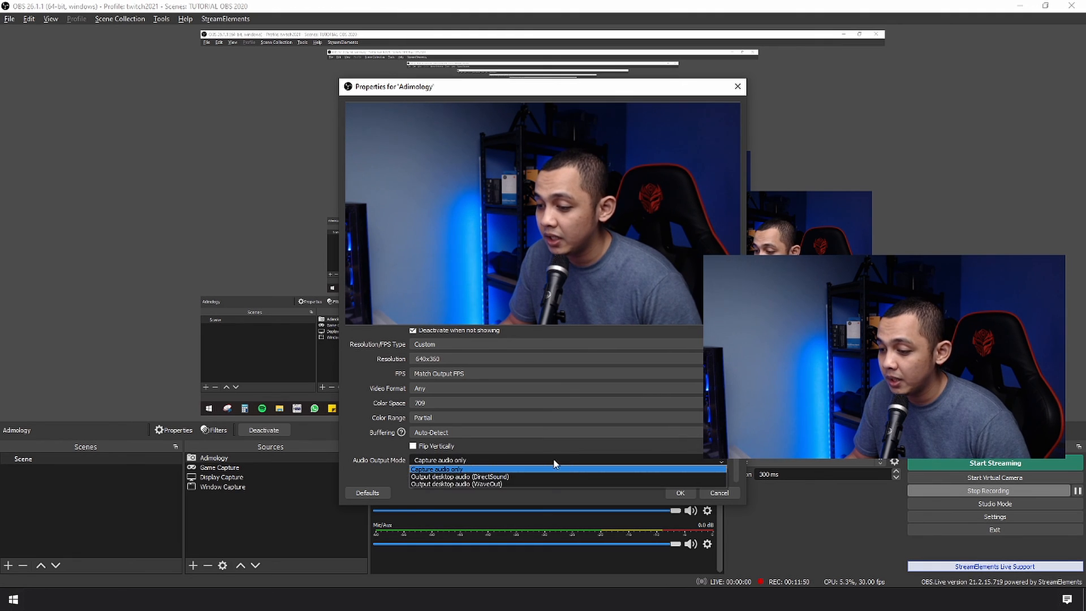
left_click(554, 462)
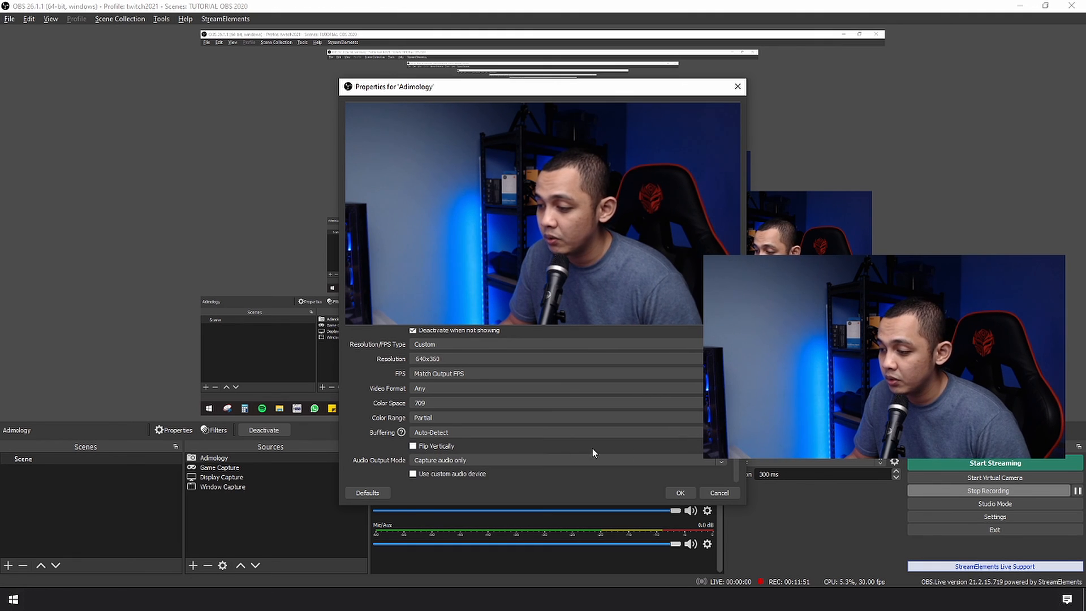
- Try the custom audio device option for the webcam, review the selectable audio devices, and switch the option back off
left_click(413, 474)
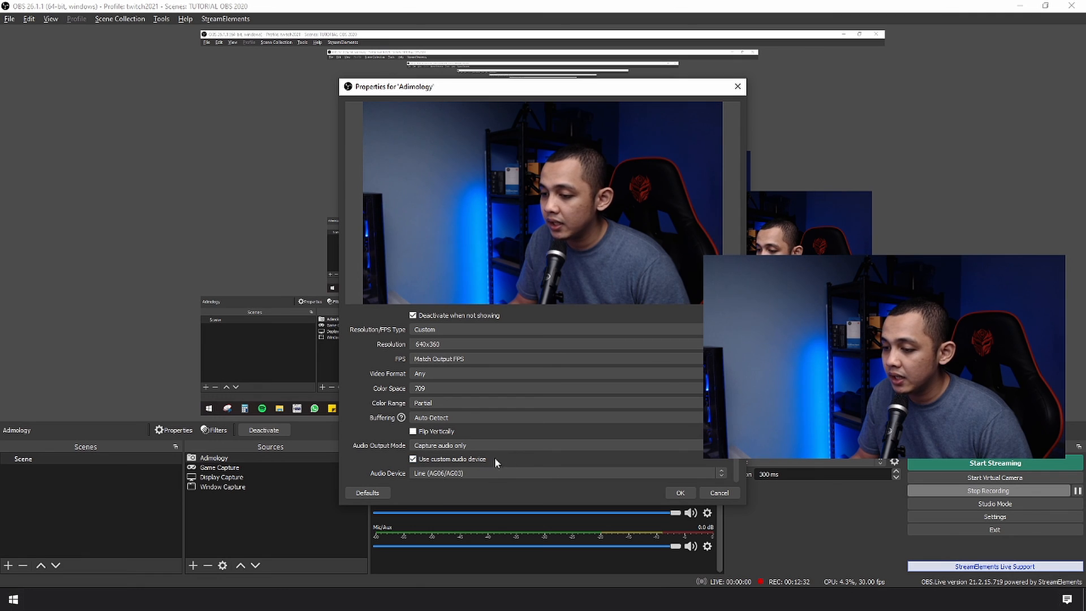
left_click(488, 472)
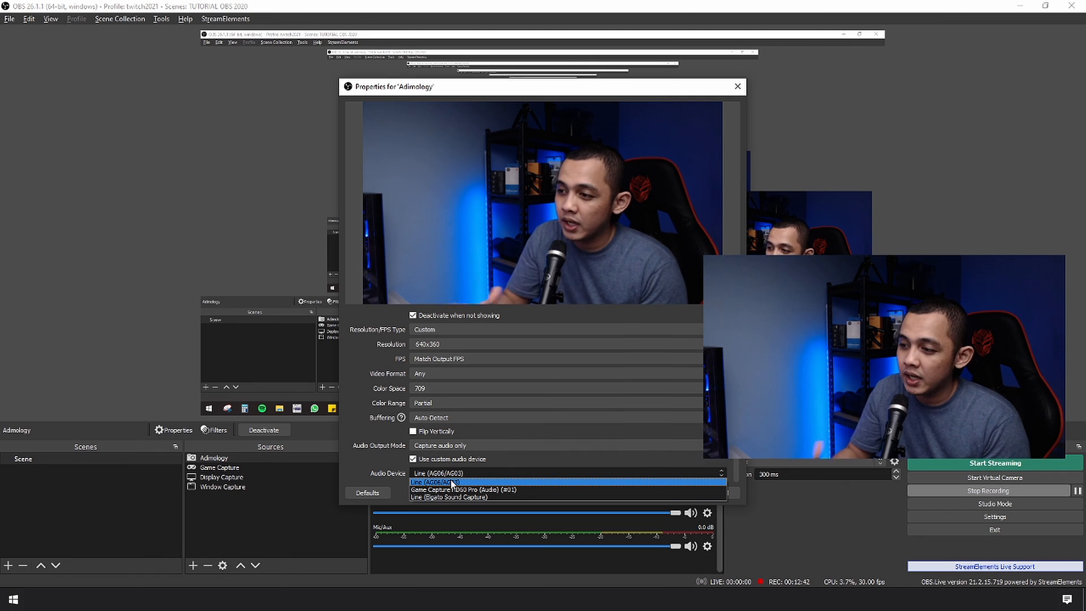
left_click(517, 459)
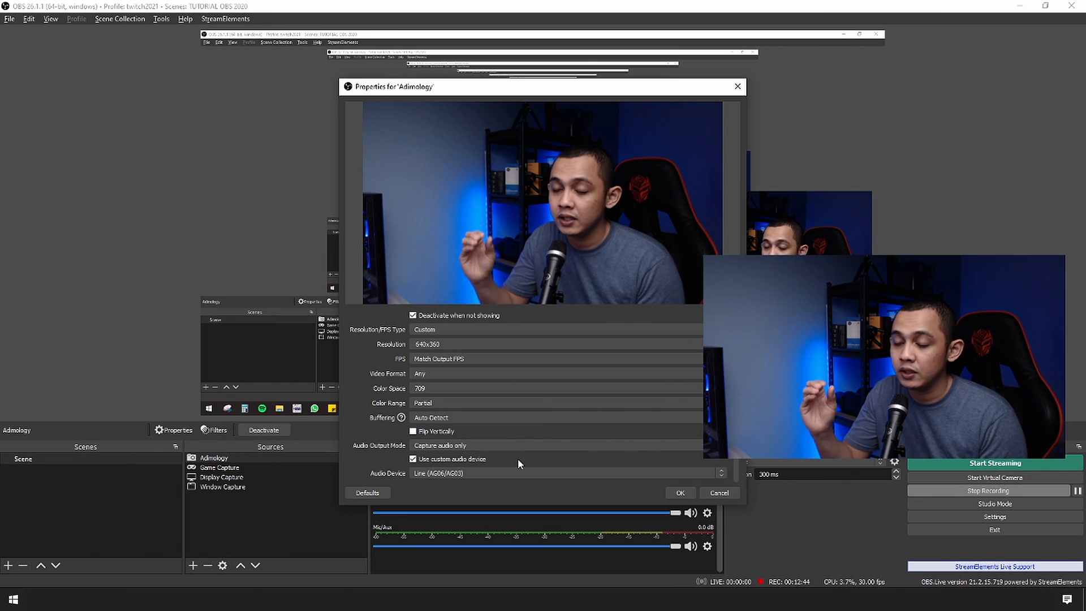
left_click(413, 458)
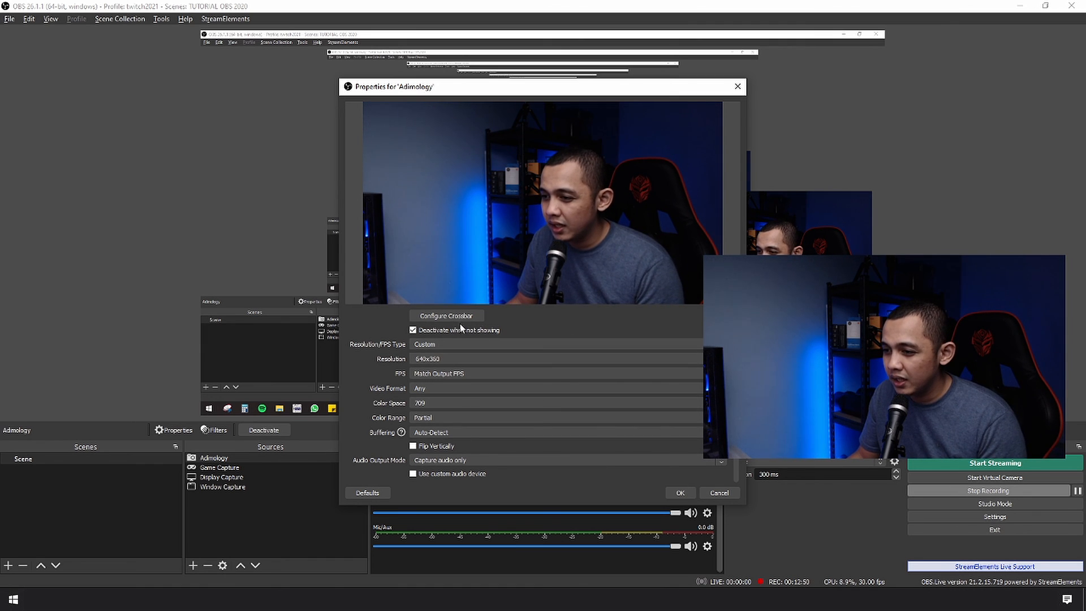
- Set the webcam's exposure to -6 again, then accept the video configuration and the source properties
scroll(552, 332, "up", 2)
left_click(455, 347)
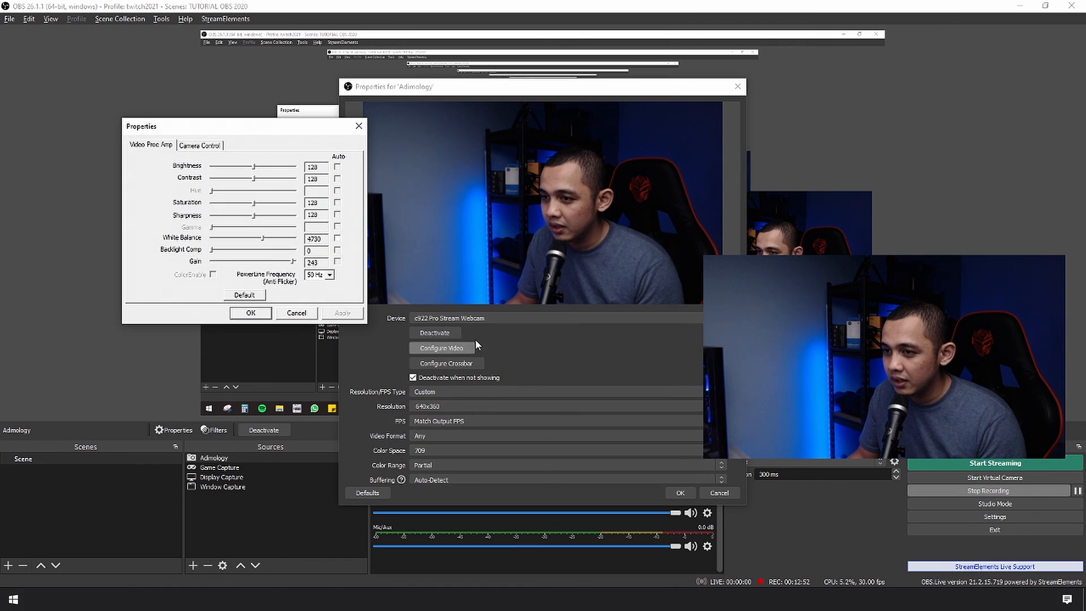
left_click(213, 147)
left_click(252, 198)
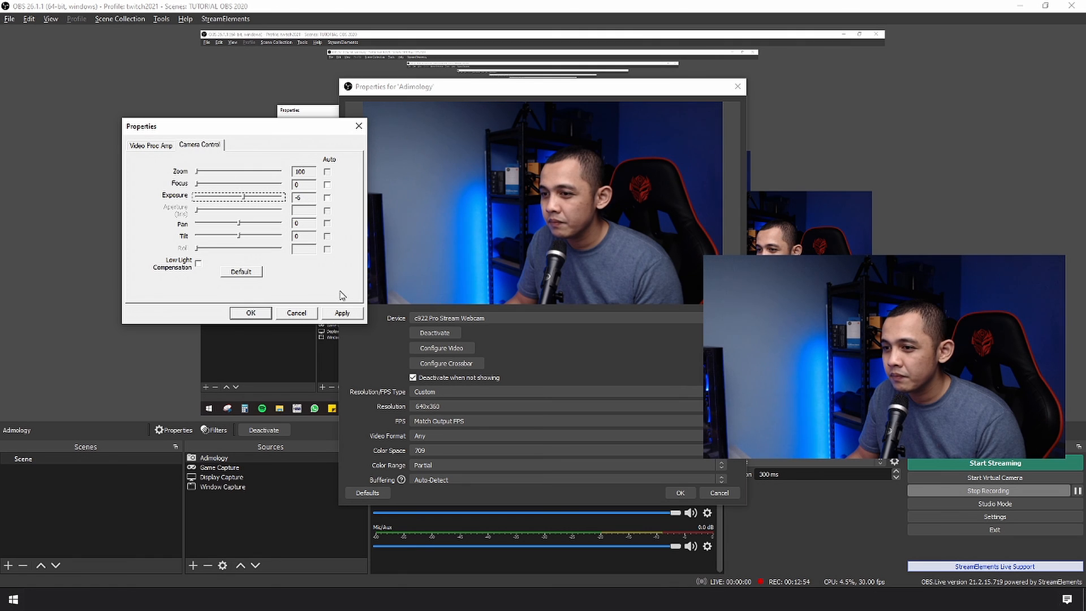
left_click(251, 313)
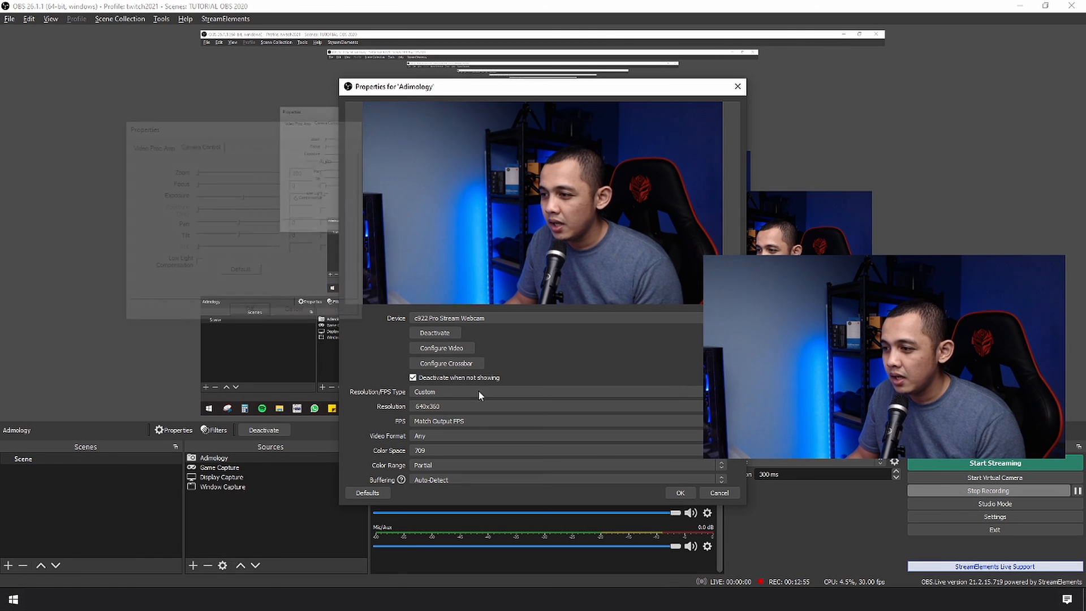
left_click(681, 493)
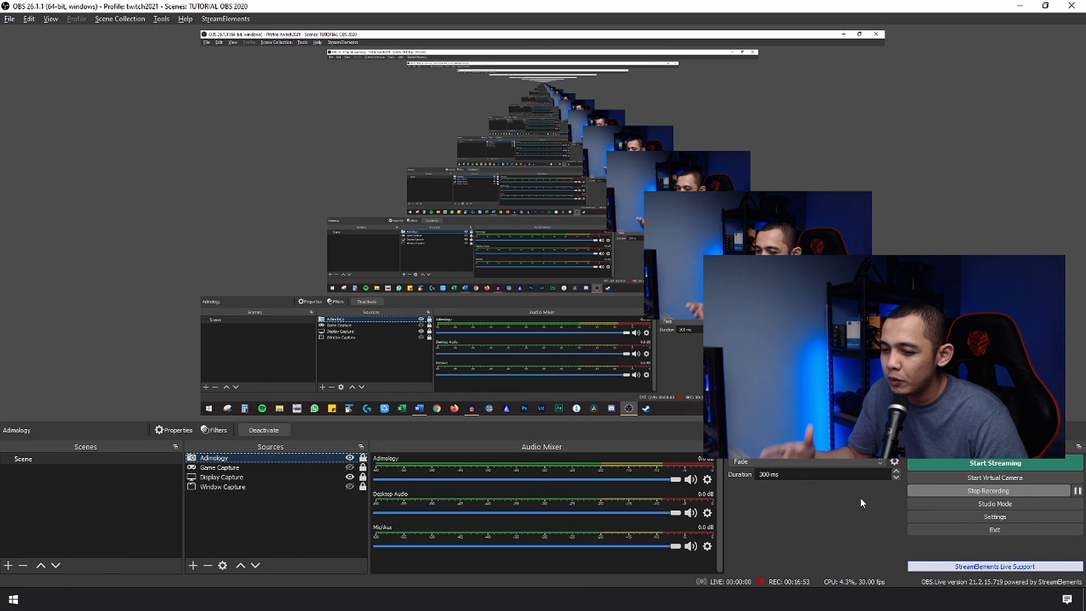
- Examine the source types that can be added and the webcam source's audio/video and effect filters, without adding any
left_click(192, 565)
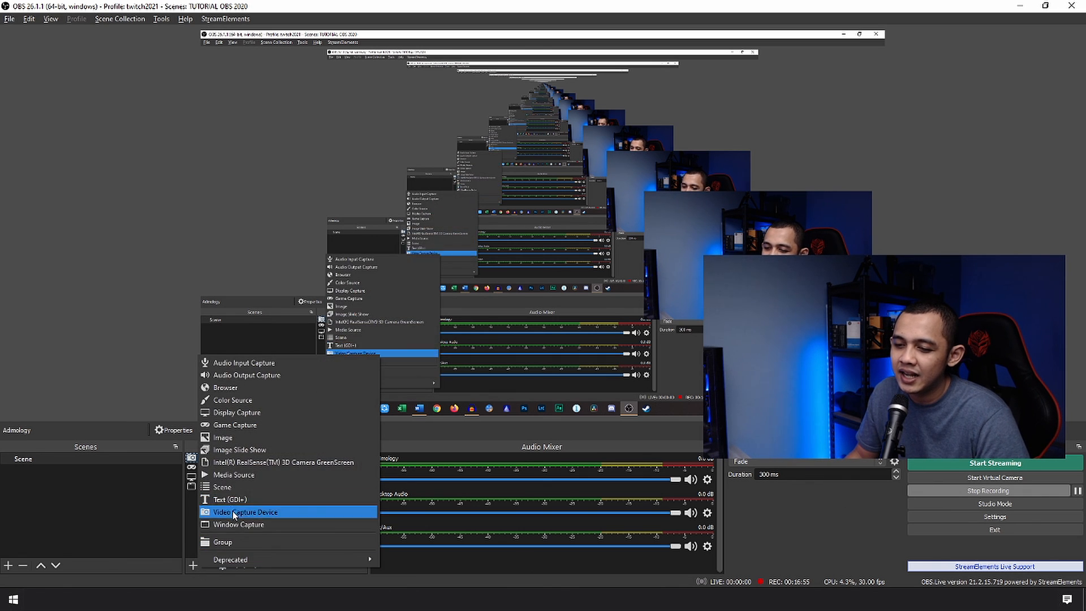
left_click(189, 534)
right_click(215, 458)
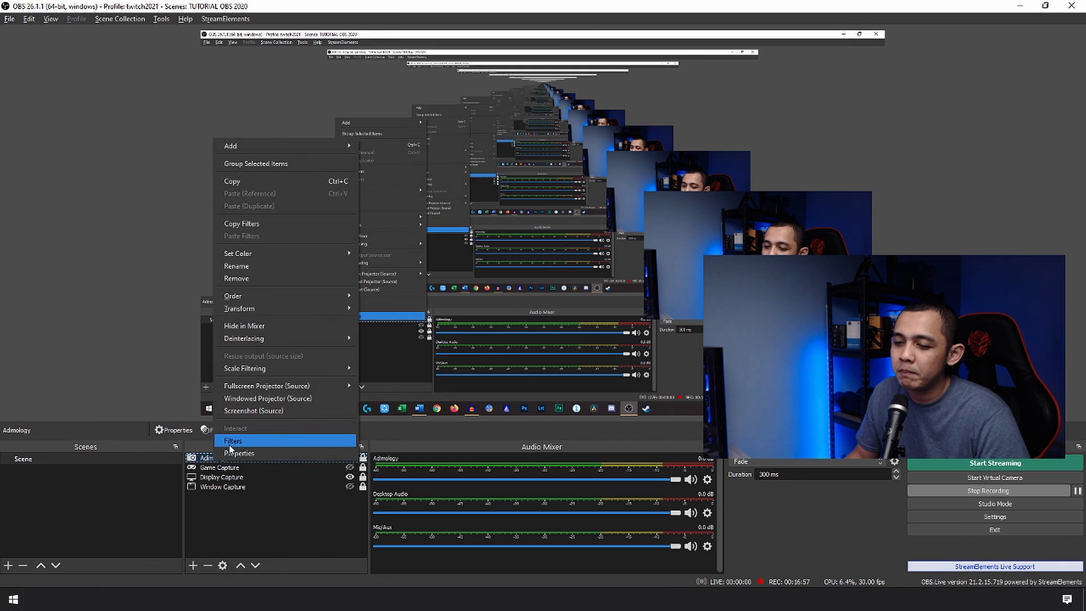
left_click(230, 442)
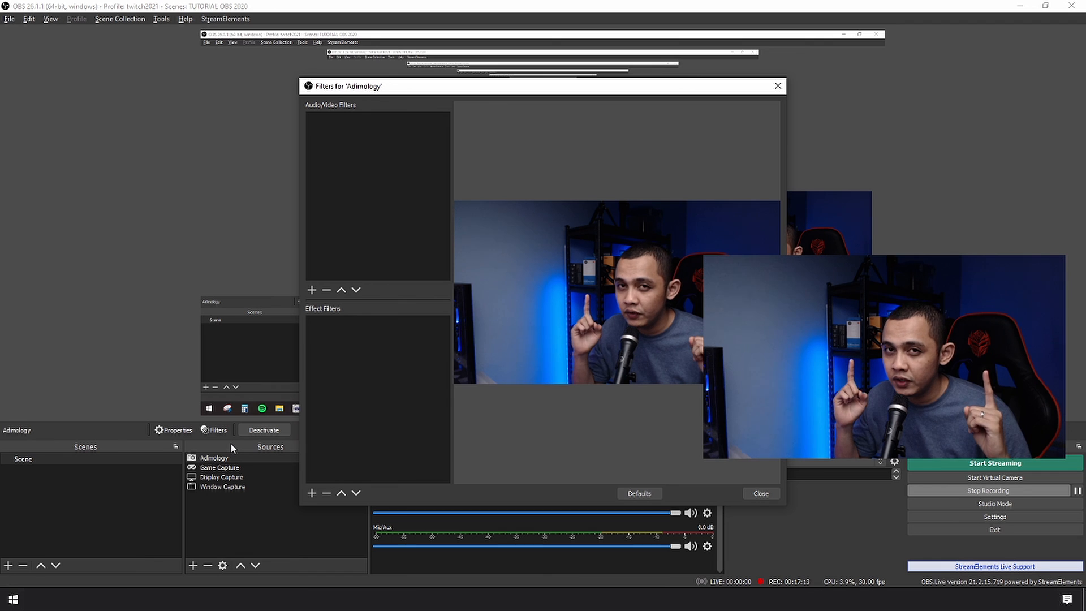
left_click(761, 493)
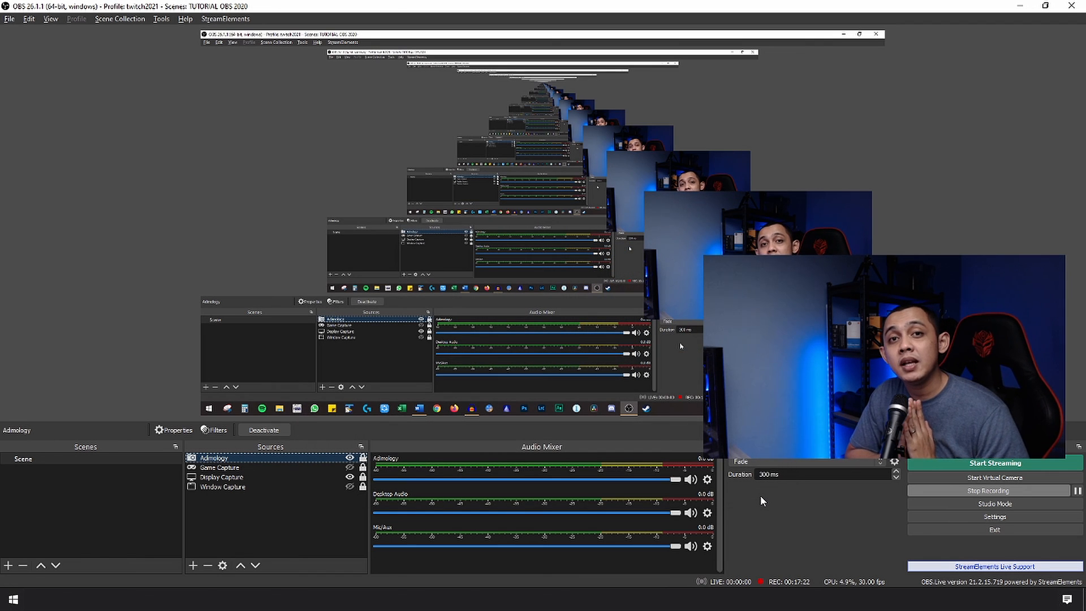